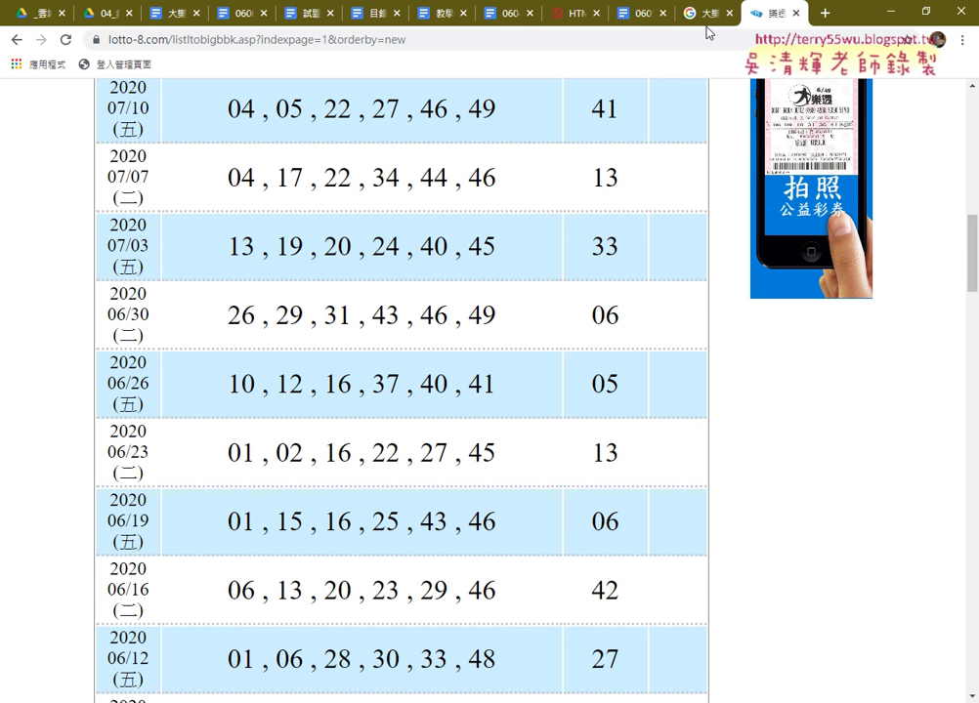
Return to the 大樂透歷史 Google results and highlight the query and the lotto-8.com result title
left_click(700, 12)
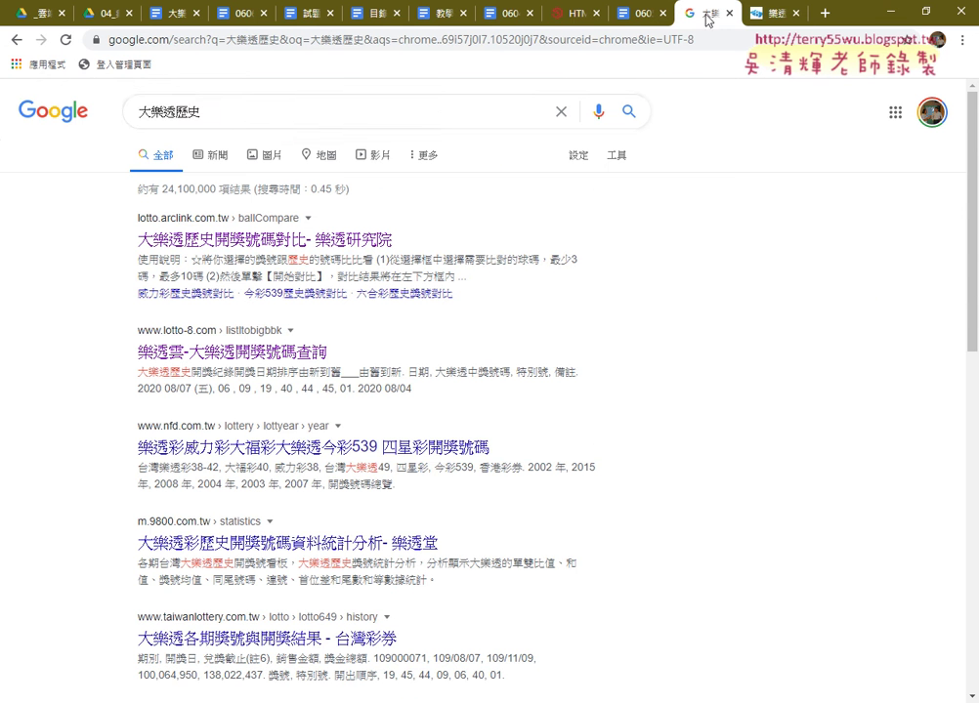
left_click_drag(210, 115, 134, 127)
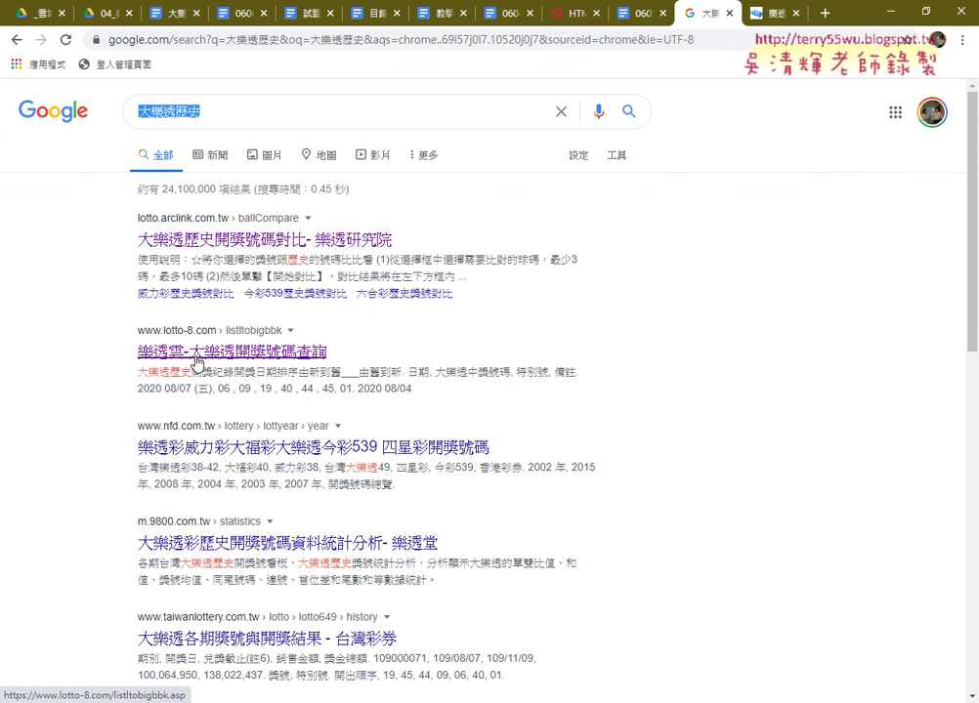
left_click_drag(131, 353, 308, 358)
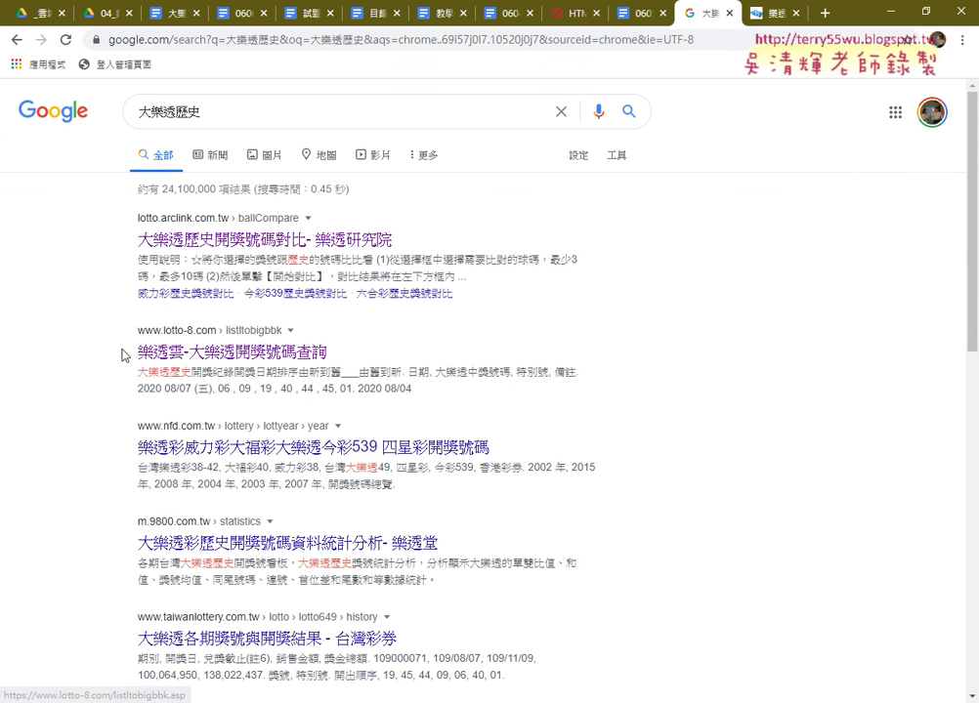
Open the lotto-8.com big-lotto history page and scroll through its draw table to the page links
left_click(307, 357)
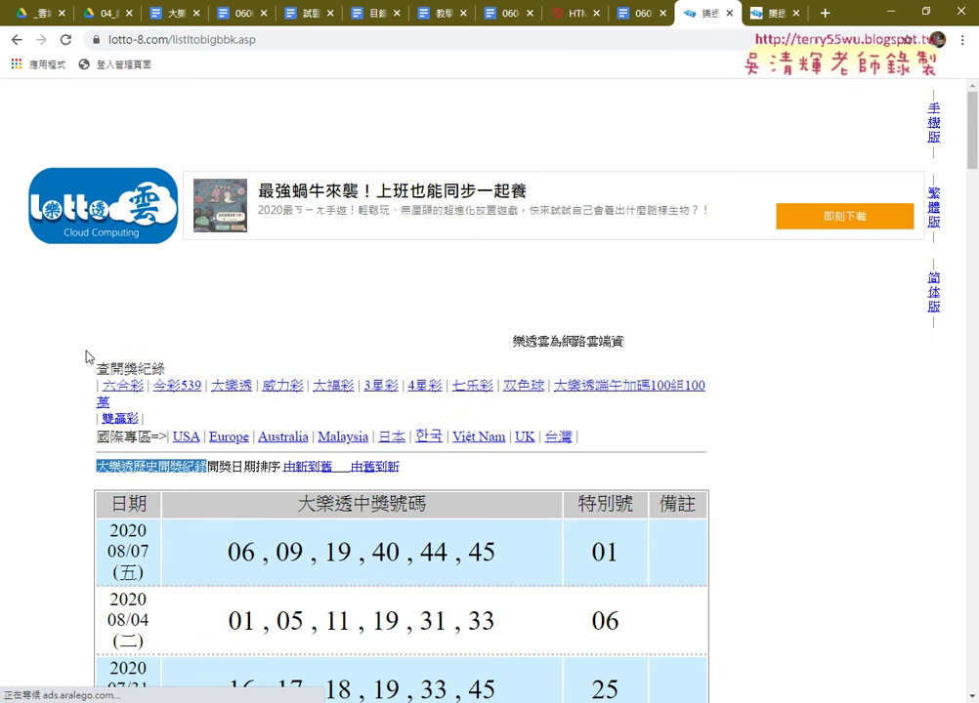
scroll(13, 346, "down", 2)
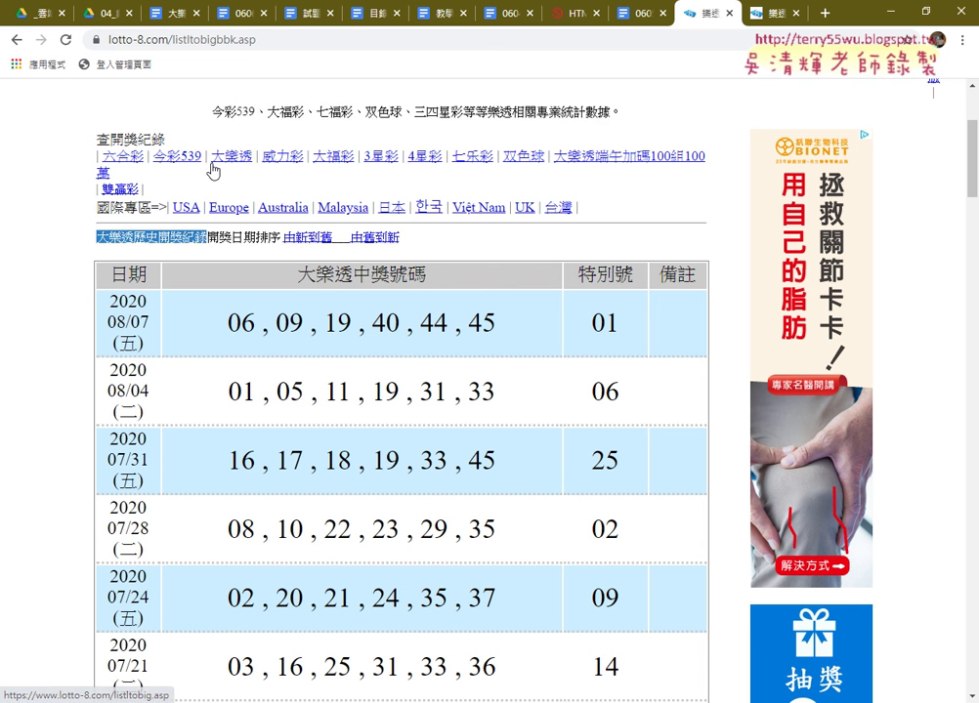
scroll(39, 316, "down", 1)
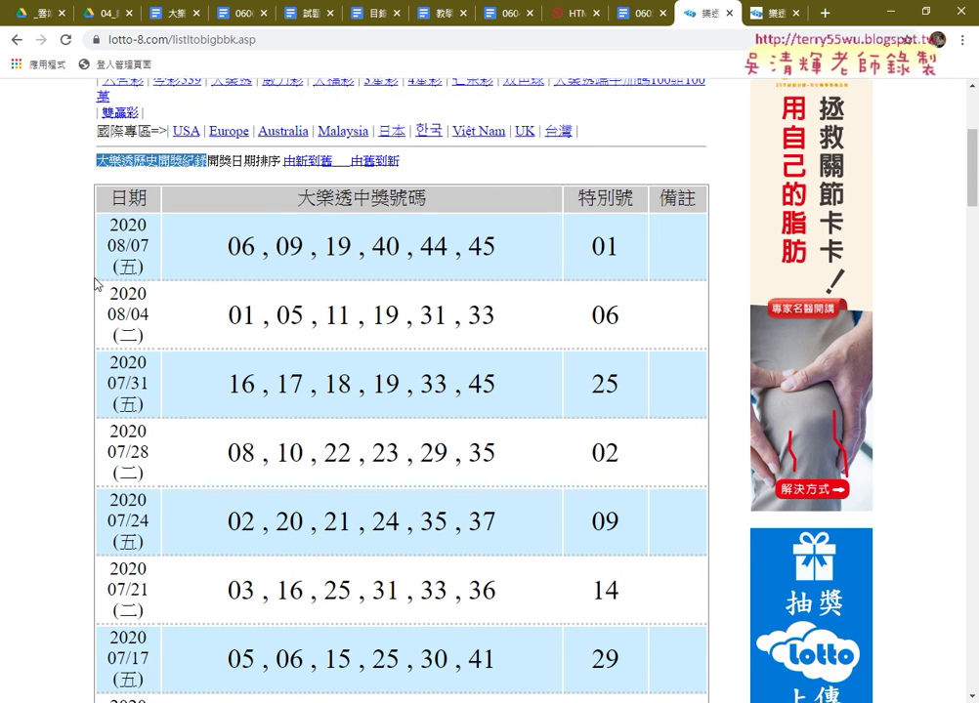
mouse_move(104, 221)
left_mouse_down()
mouse_move(162, 264)
mouse_move(411, 257)
left_mouse_up()
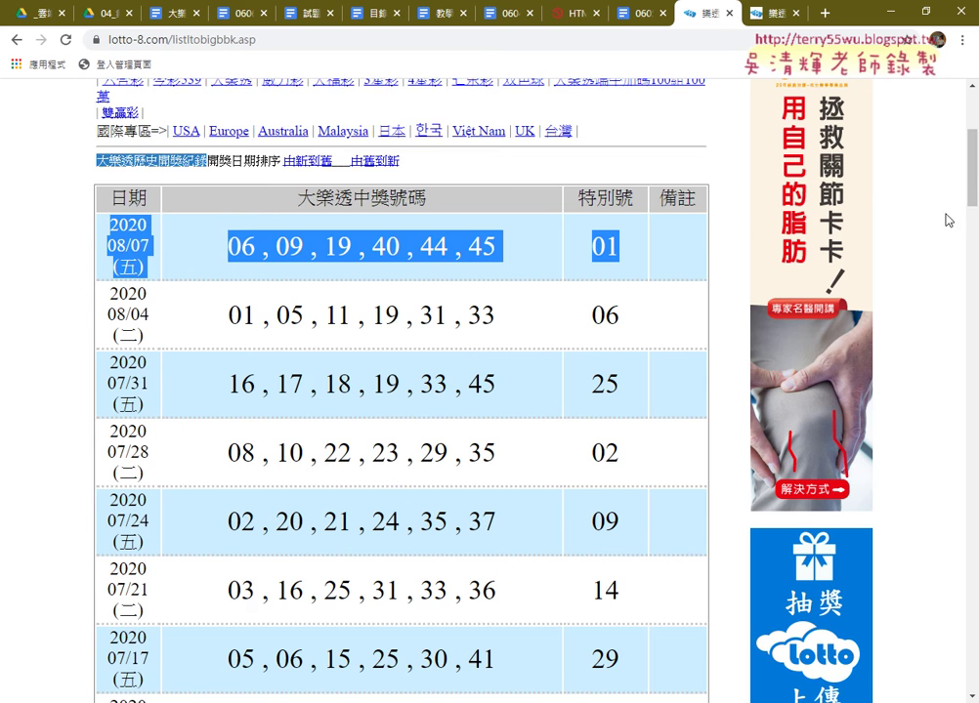
left_click(974, 239)
left_click_drag(974, 240, 977, 423)
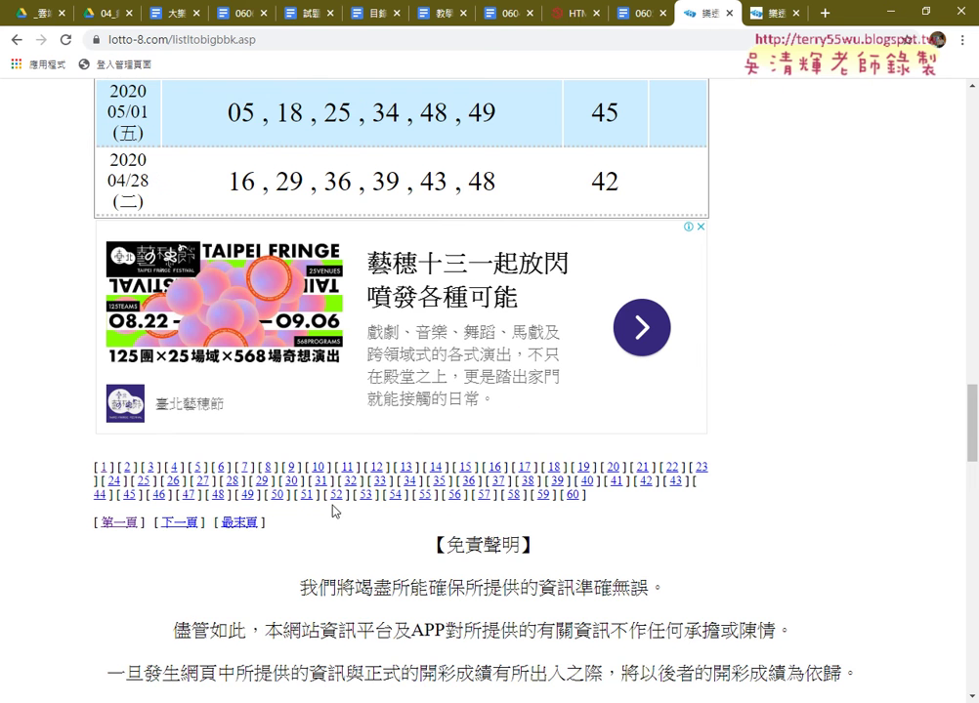
Open page 60 and select the earliest draw row, 2004/01/05, above the page links
left_click(571, 496)
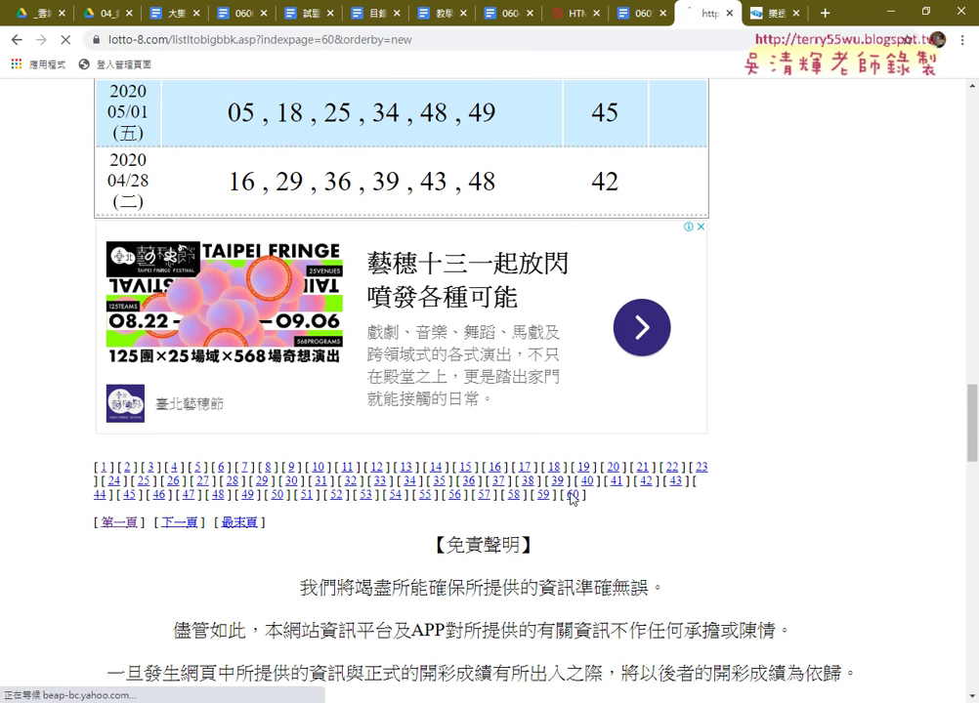
scroll(400, 508, "down", 3)
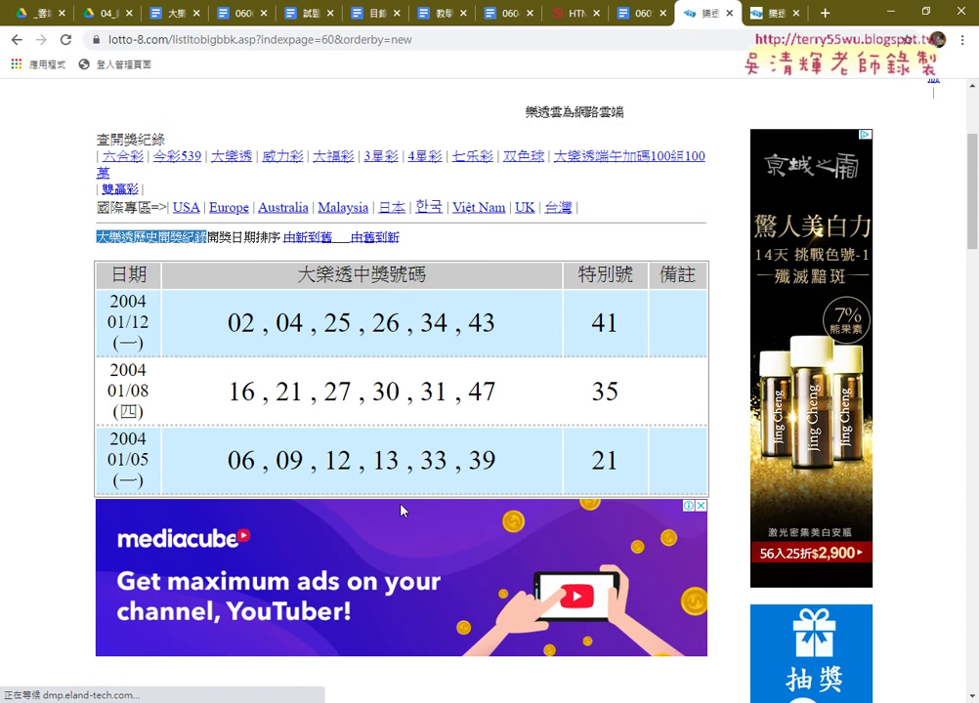
mouse_move(112, 442)
left_mouse_down()
mouse_move(532, 476)
mouse_move(623, 467)
left_mouse_up()
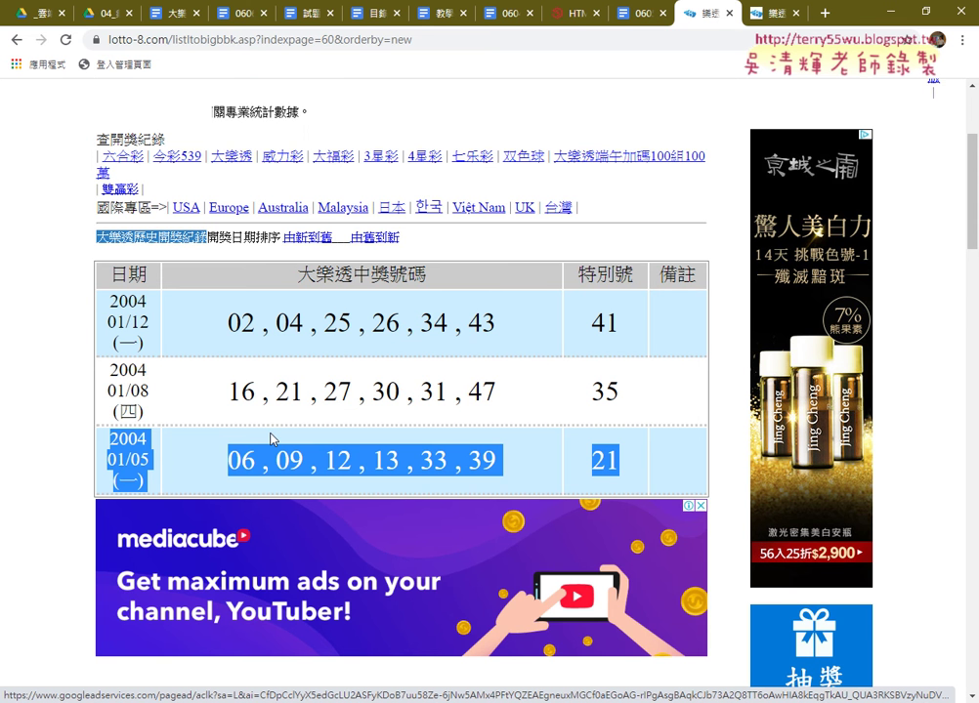
scroll(271, 440, "down", 4)
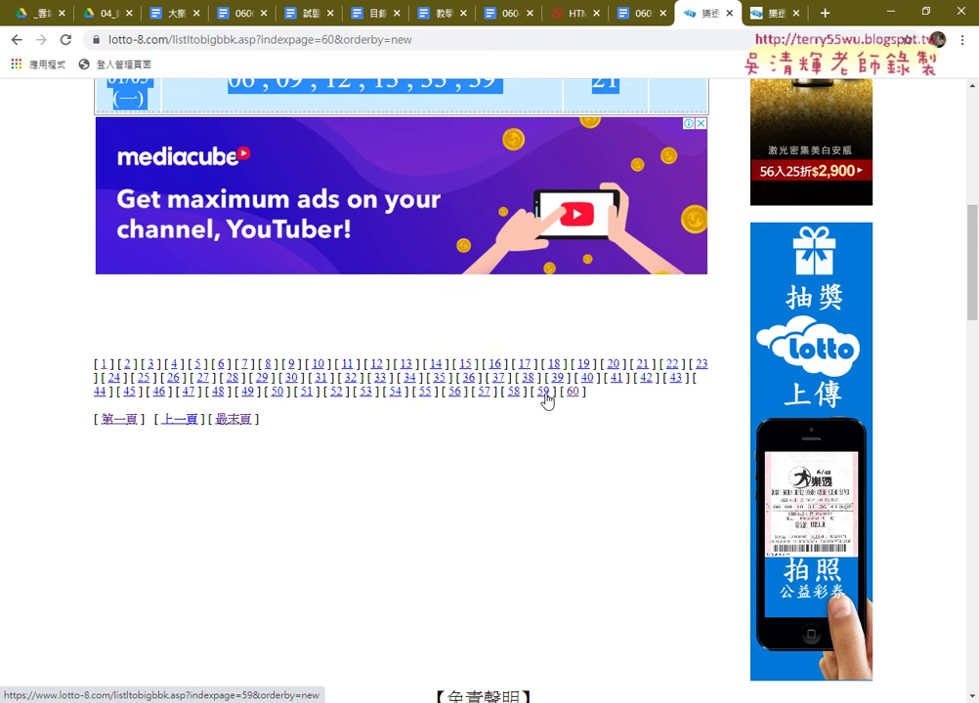
Open page 59, scroll through its 2004 draws, and select the last rows ending at 01/15
left_click(545, 392)
scroll(543, 405, "down", 6)
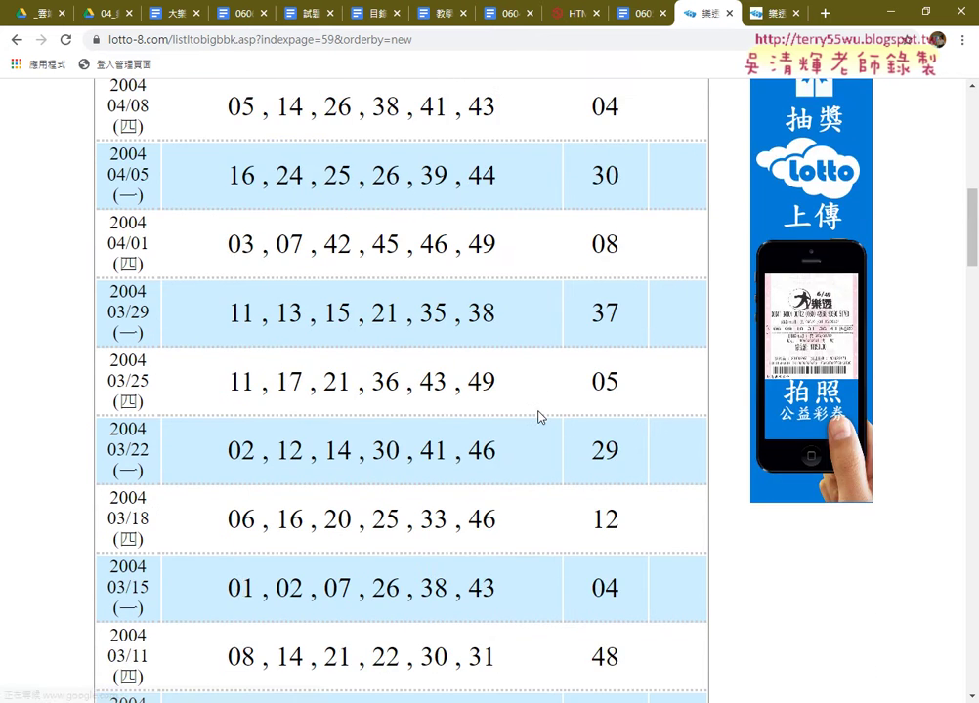
scroll(538, 417, "down", 4)
scroll(538, 418, "down", 2)
scroll(539, 418, "down", 1)
scroll(538, 418, "down", 1)
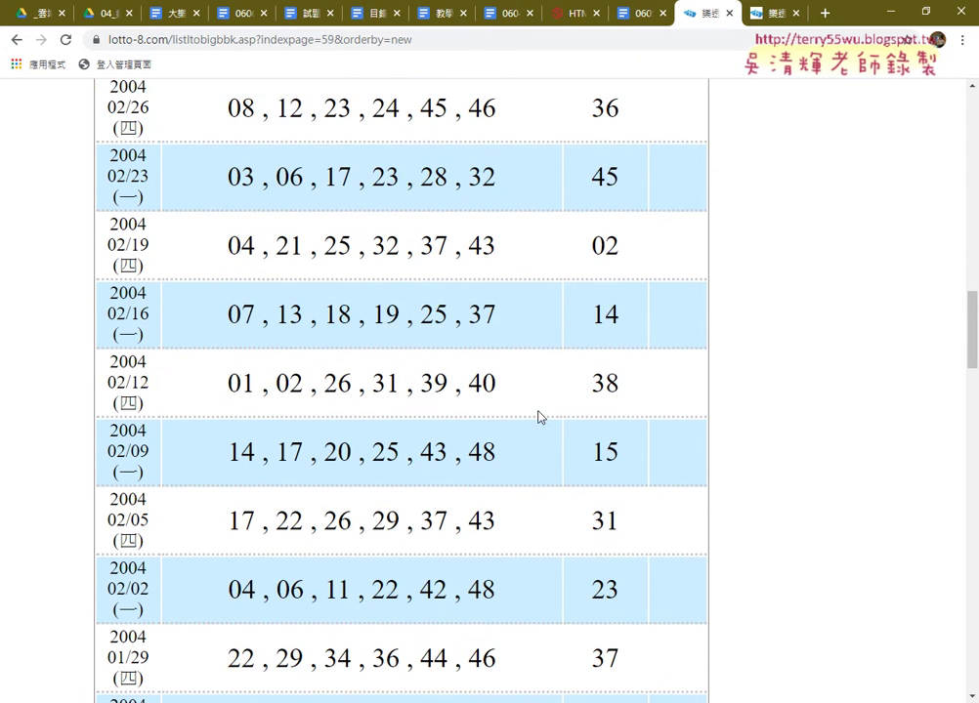
scroll(538, 417, "down", 2)
scroll(539, 417, "down", 1)
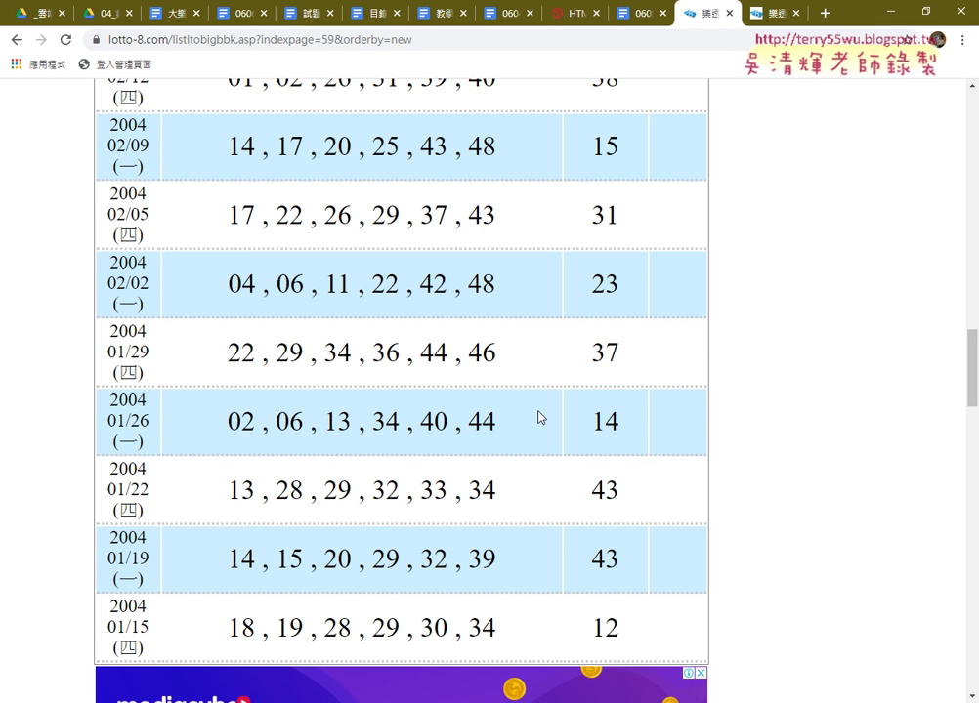
scroll(539, 417, "down", 2)
scroll(538, 417, "down", 3)
scroll(538, 417, "down", 1)
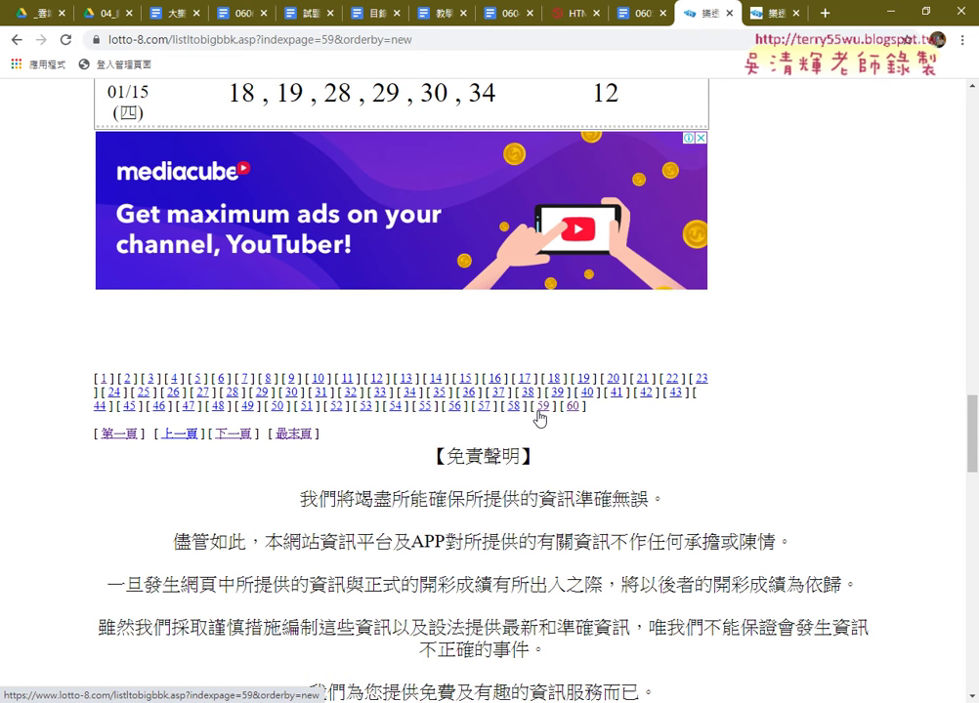
scroll(540, 418, "up", 2)
left_click_drag(663, 338, 505, 241)
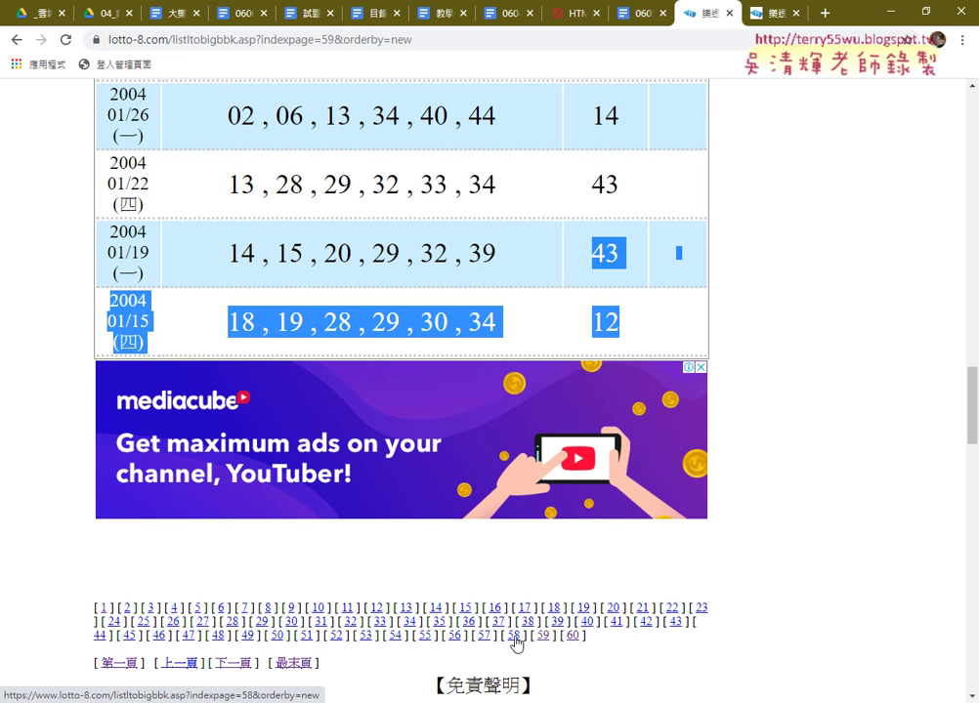
Circle the page 58 link in red, underline the page address, and write URL beside it
left_click(517, 644)
mouse_move(514, 630)
left_mouse_down()
mouse_move(526, 645)
mouse_move(357, 59)
mouse_move(380, 66)
left_mouse_up()
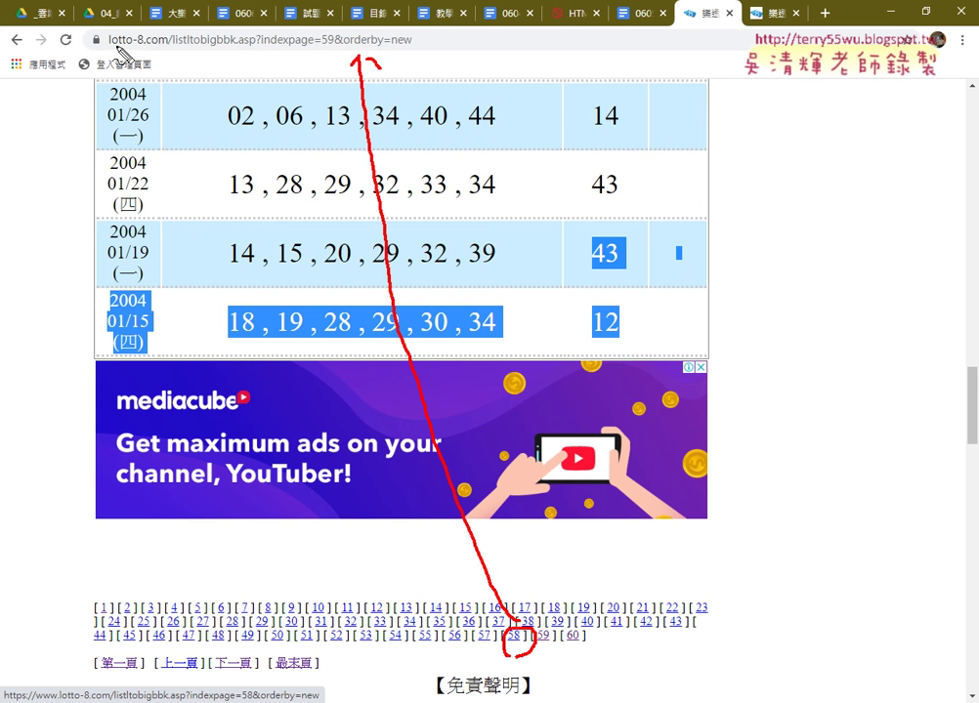
left_click_drag(113, 44, 345, 49)
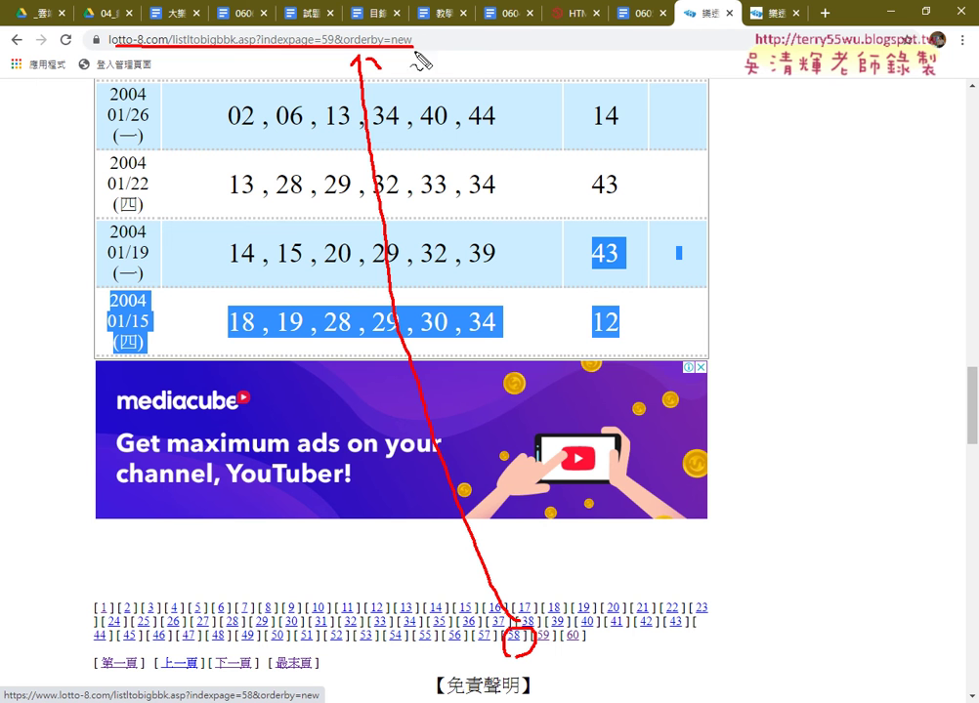
mouse_move(480, 37)
left_mouse_down()
mouse_move(506, 36)
mouse_move(515, 71)
mouse_move(541, 70)
left_mouse_up()
left_click_drag(553, 27, 583, 72)
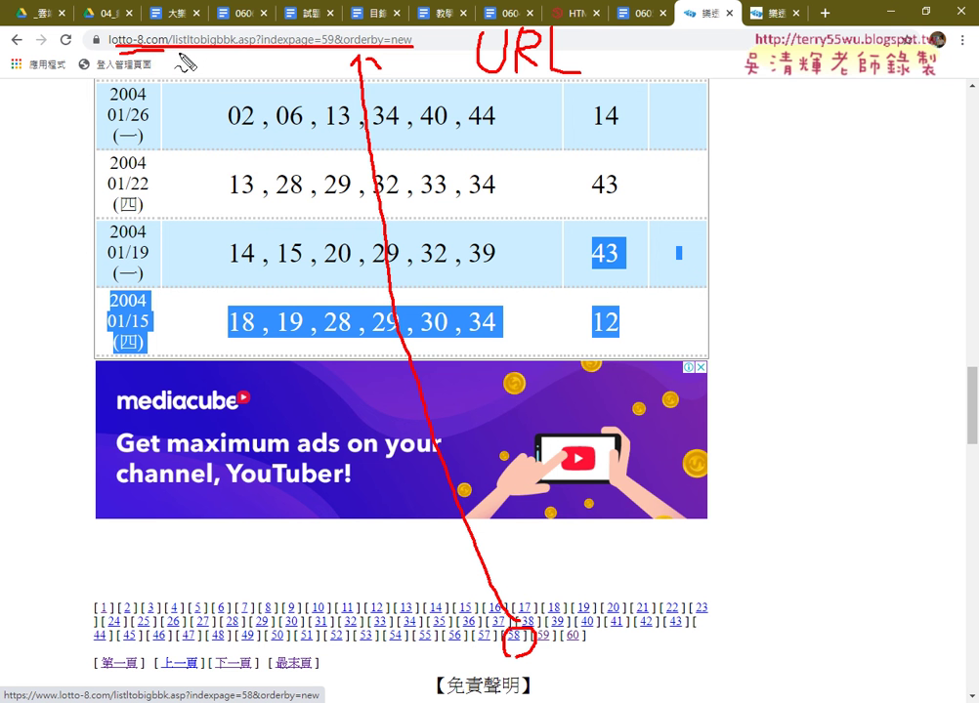
left_click_drag(136, 49, 231, 51)
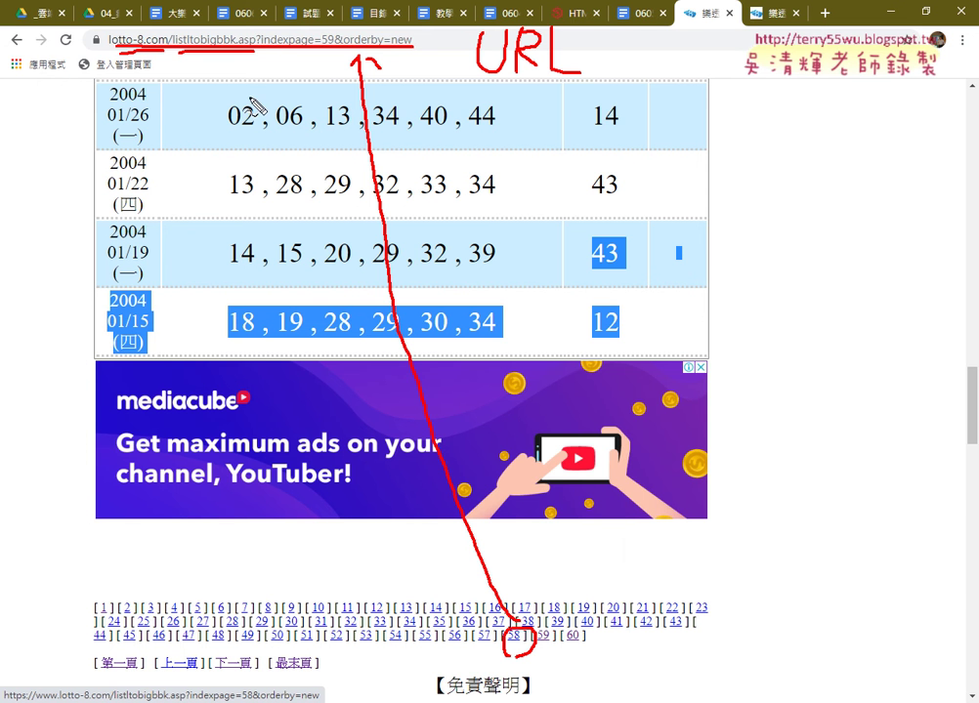
left_click_drag(243, 99, 234, 256)
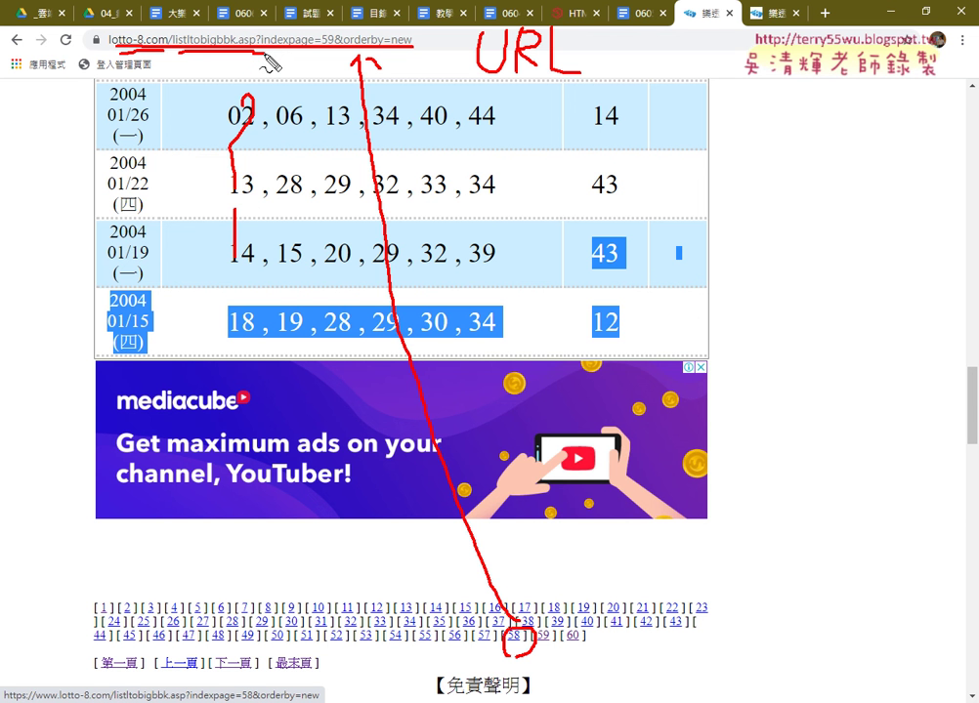
left_click_drag(264, 68, 314, 65)
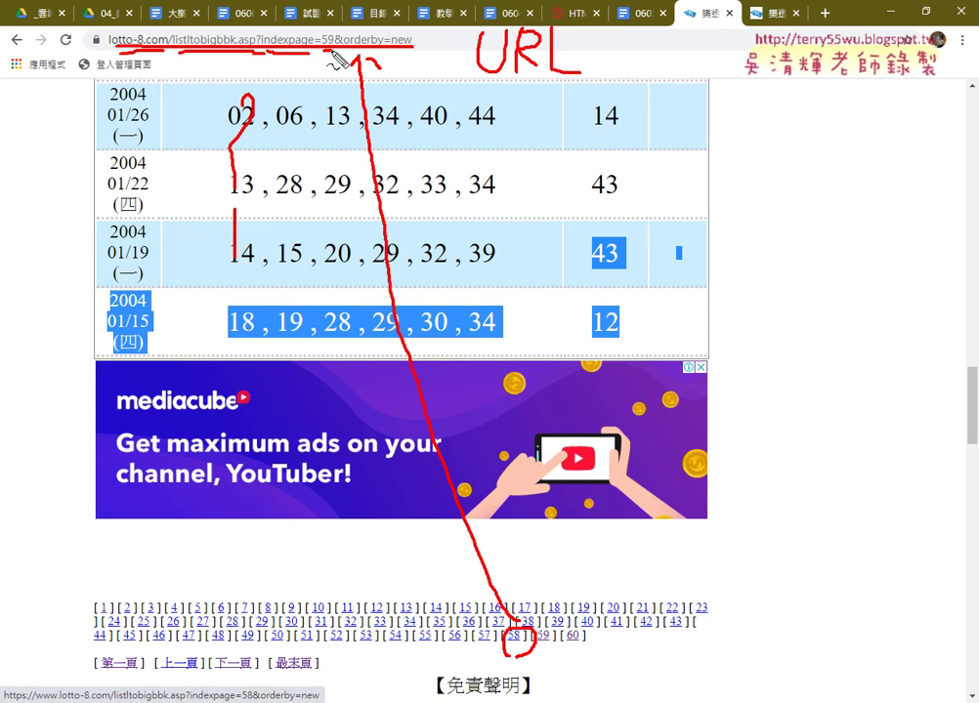
Clear the annotations and load page 58 by changing indexpage=59 to 58 in the address
key("Escape")
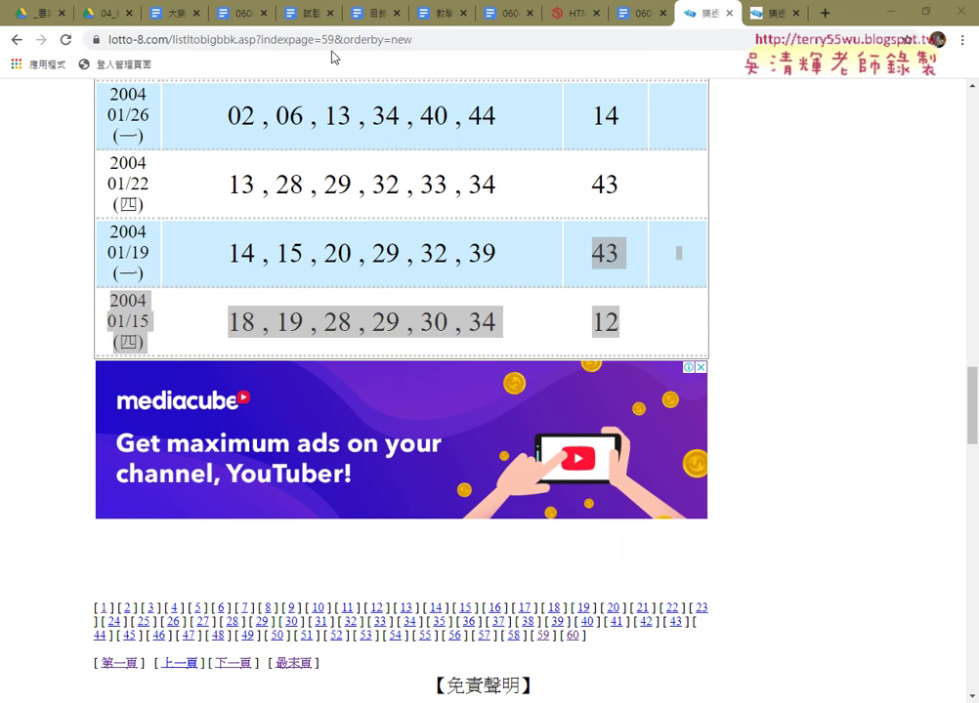
left_click(331, 44)
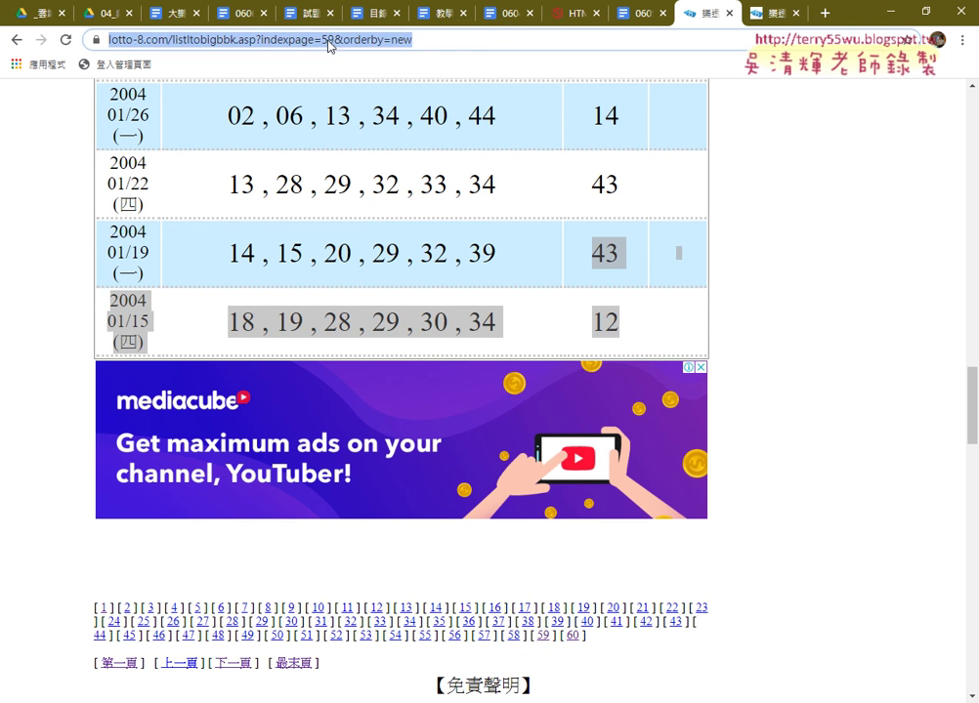
left_click(328, 40)
left_click_drag(392, 41, 399, 42)
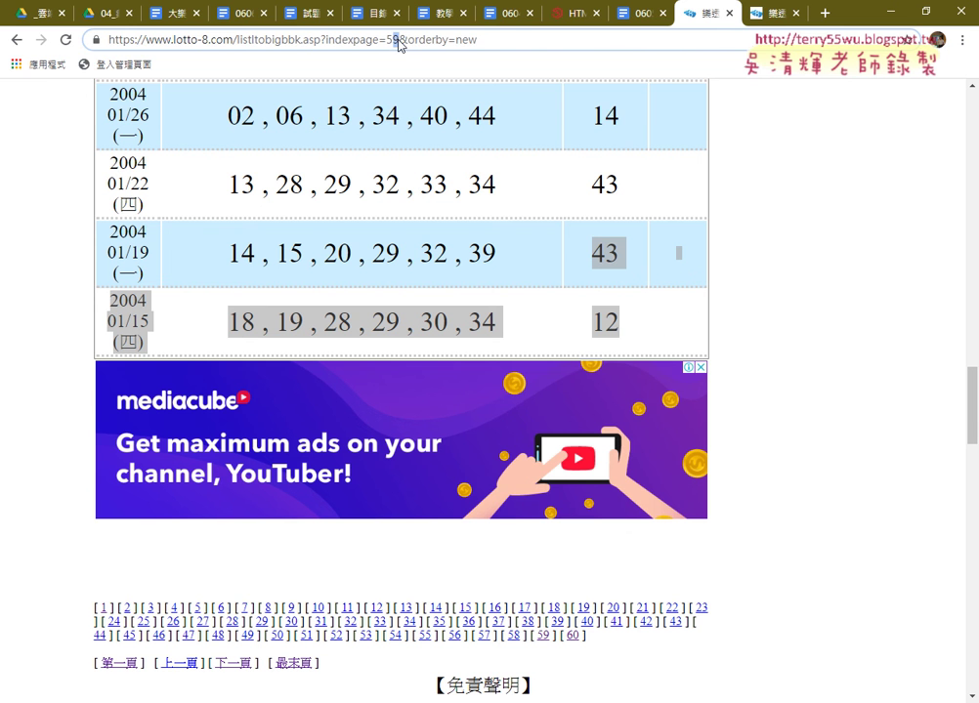
type("8")
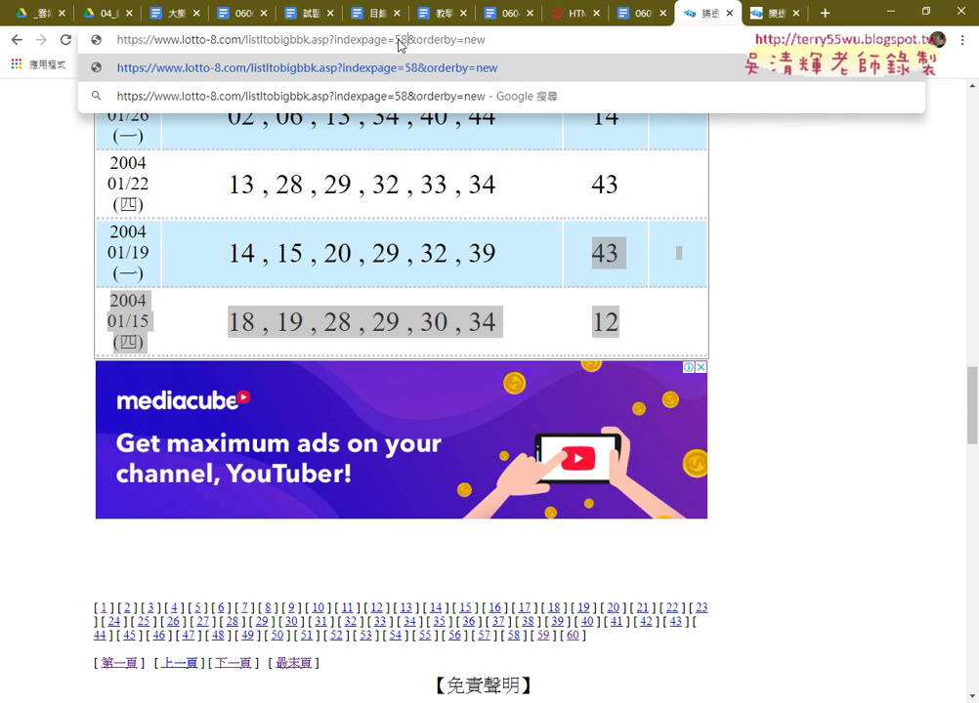
key("Return")
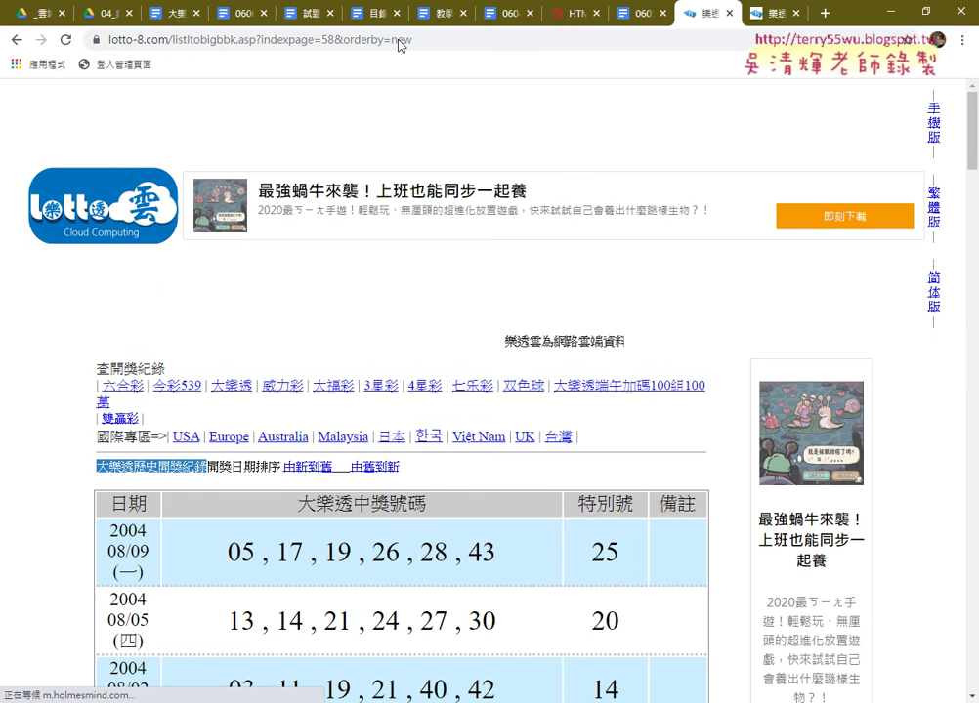
scroll(410, 147, "down", 2)
scroll(423, 208, "down", 6)
scroll(423, 207, "down", 3)
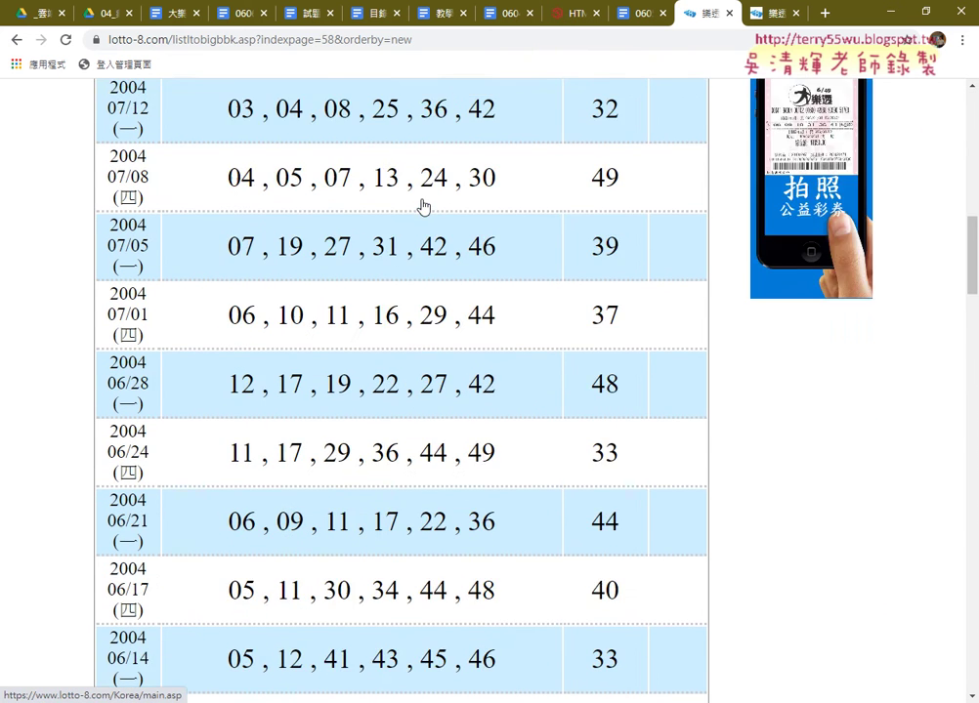
scroll(423, 207, "down", 3)
scroll(423, 207, "up", 8)
Change indexpage to 1 in the address to load the newest draws, starting 2020/08/07
left_click(333, 43)
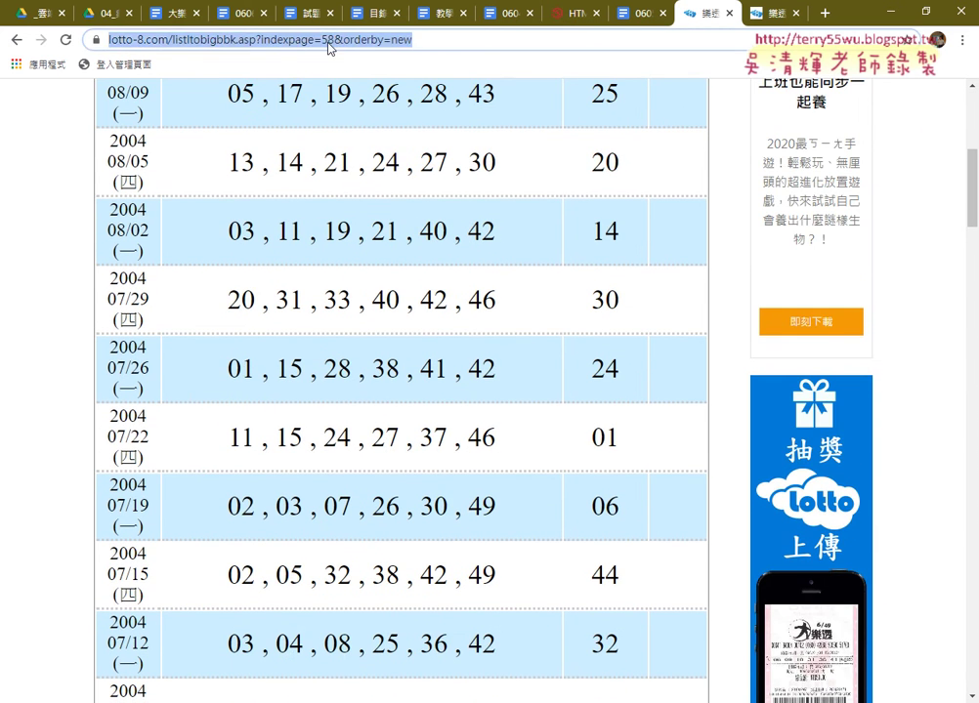
left_click(333, 43)
left_click_drag(387, 40, 400, 39)
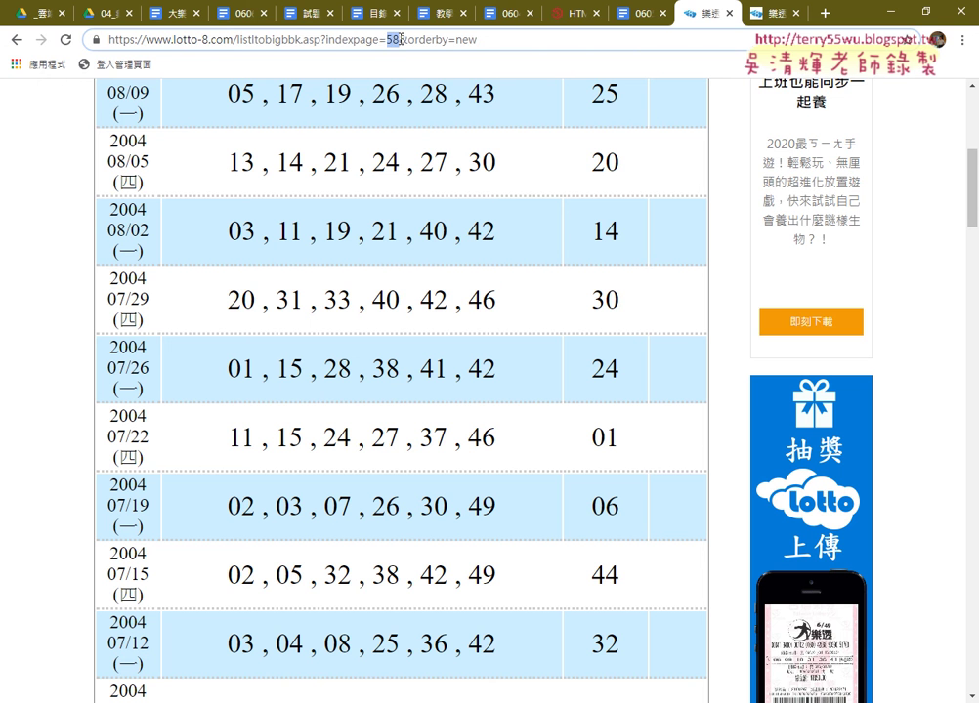
type("1")
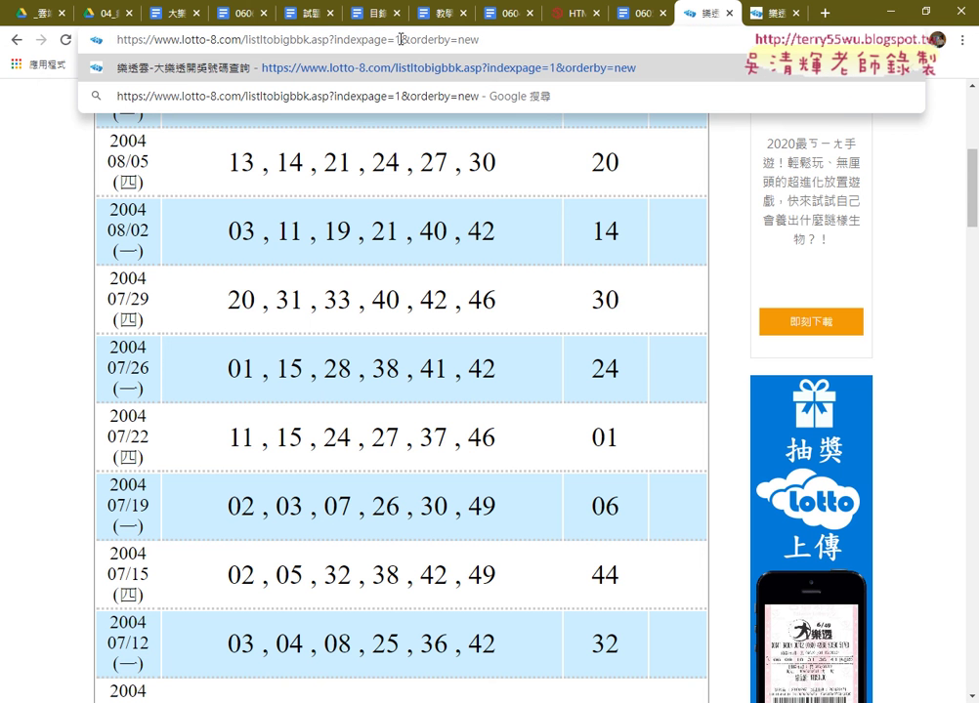
key("Return")
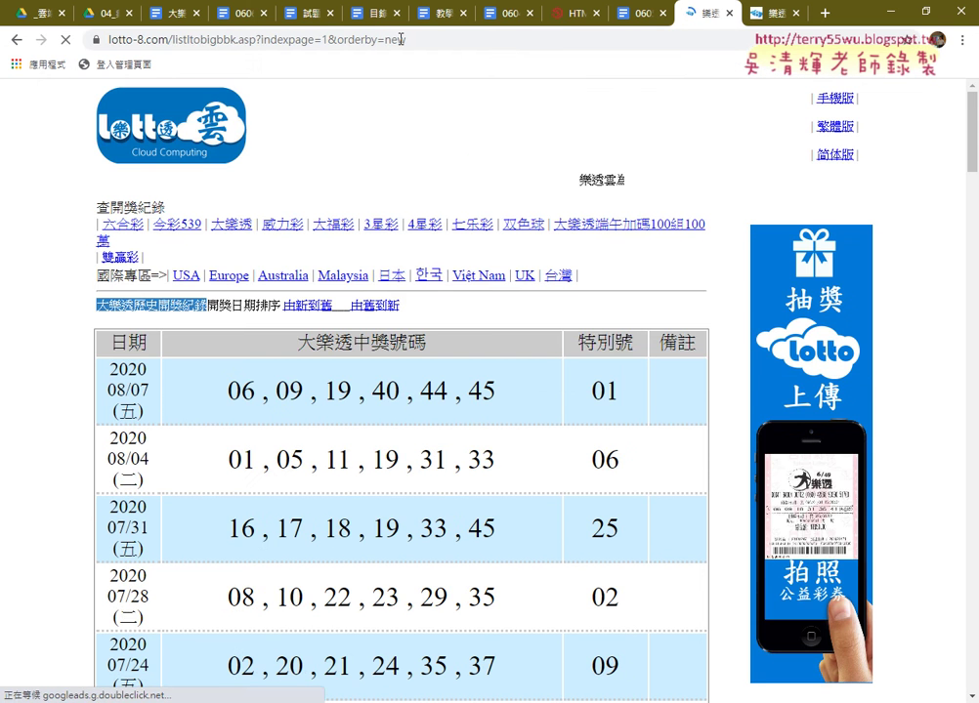
scroll(242, 447, "down", 3)
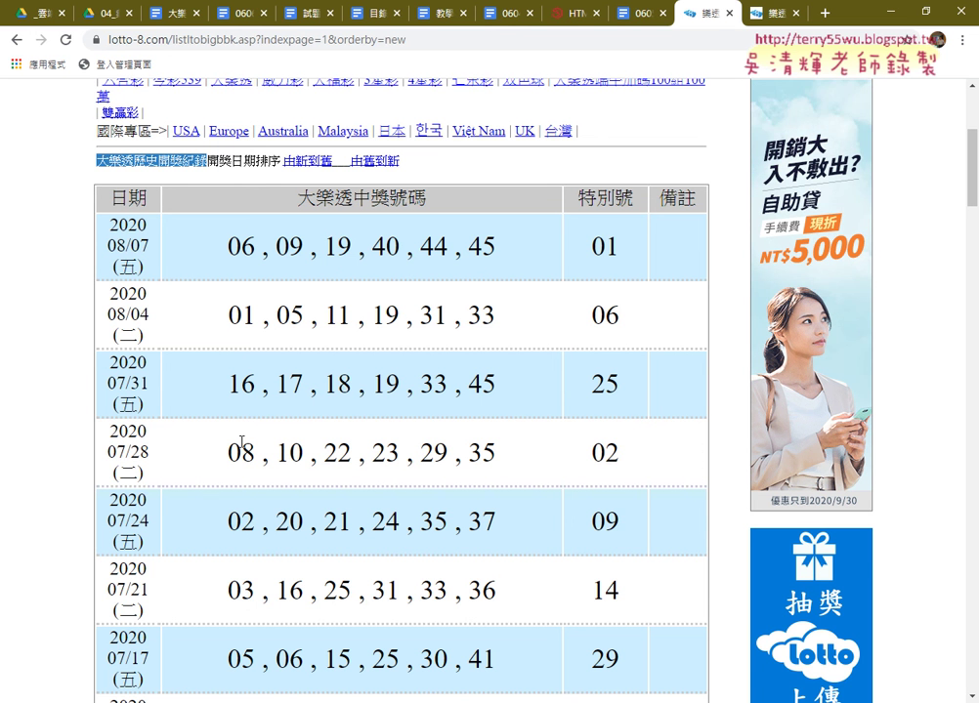
left_click_drag(106, 217, 151, 245)
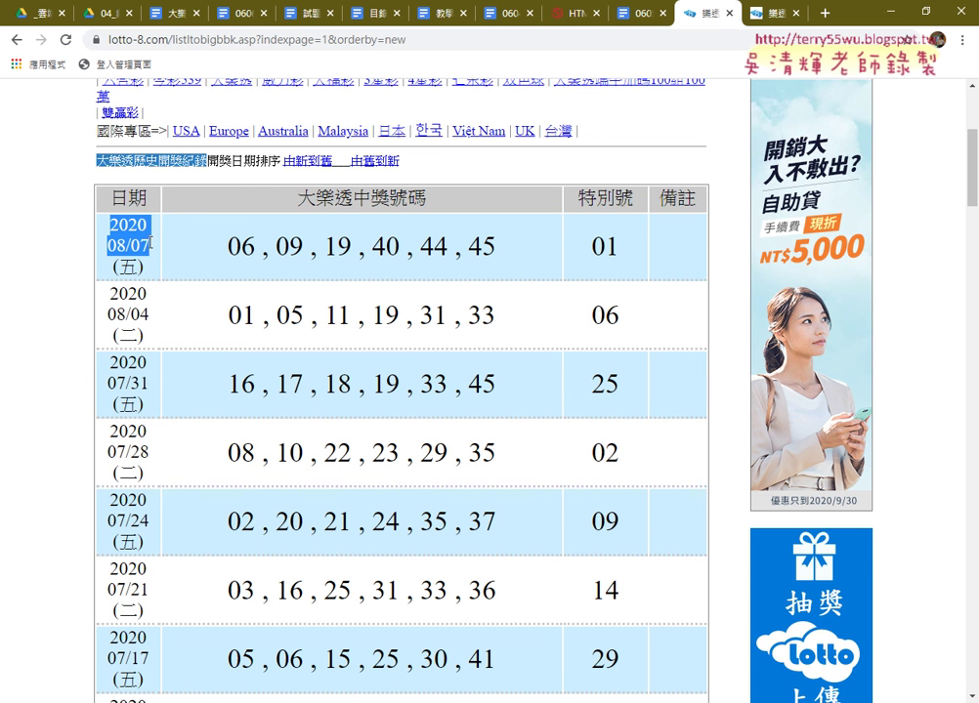
left_click_drag(241, 246, 630, 257)
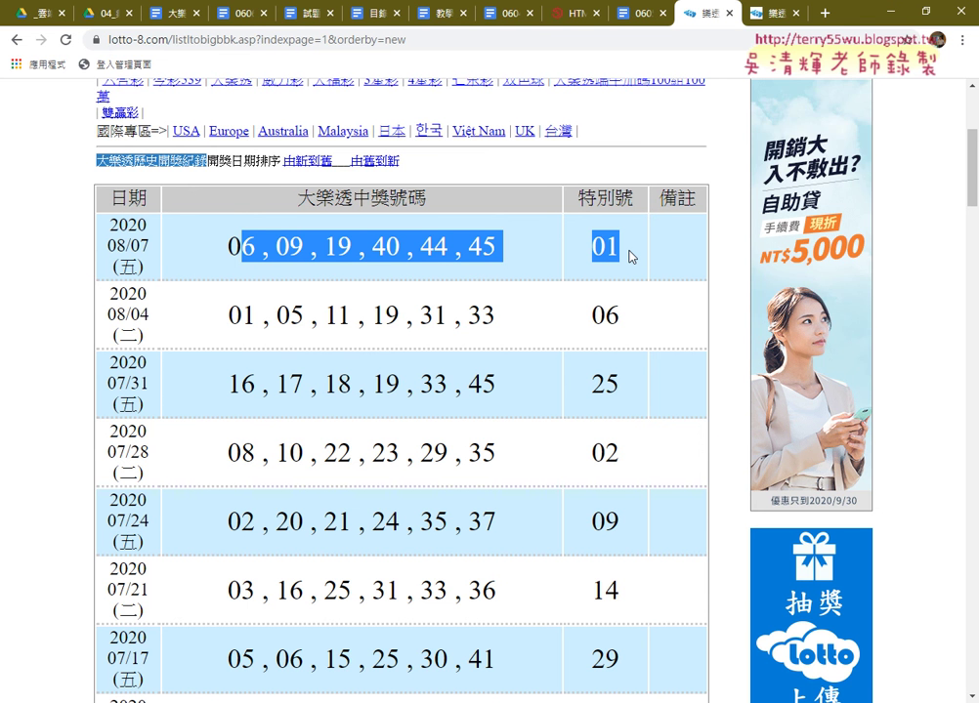
left_click(318, 43)
left_click(319, 41)
double_click(392, 41)
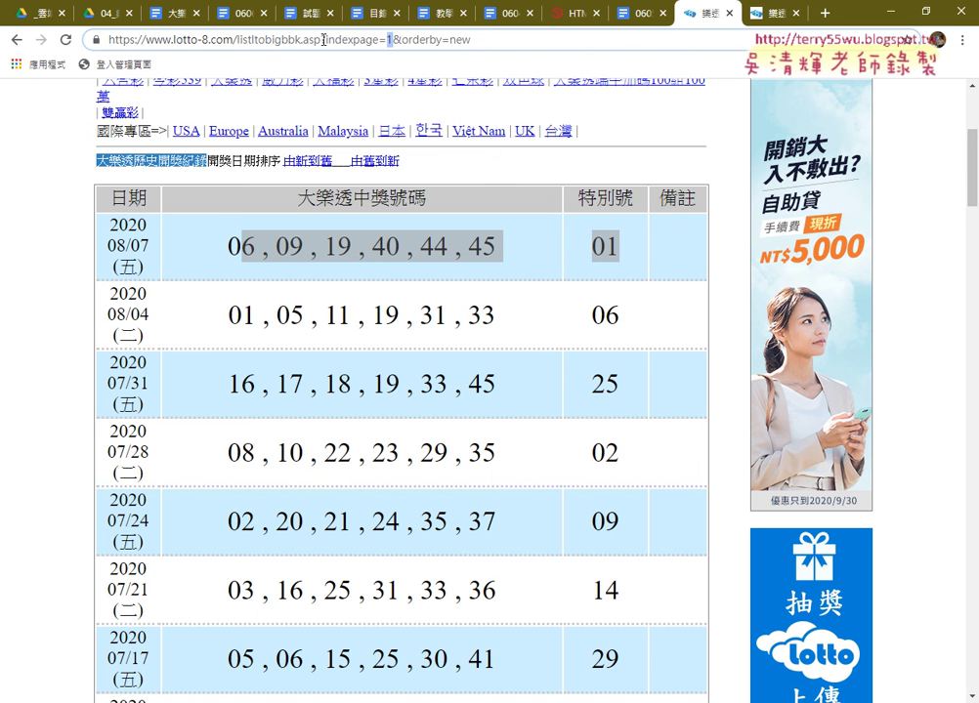
Remove ?indexpage=1&orderby=new from the address, leaving plain listltobigbbk.asp, and dismiss the suggestions
left_click_drag(321, 40, 518, 34)
key("BackSpace")
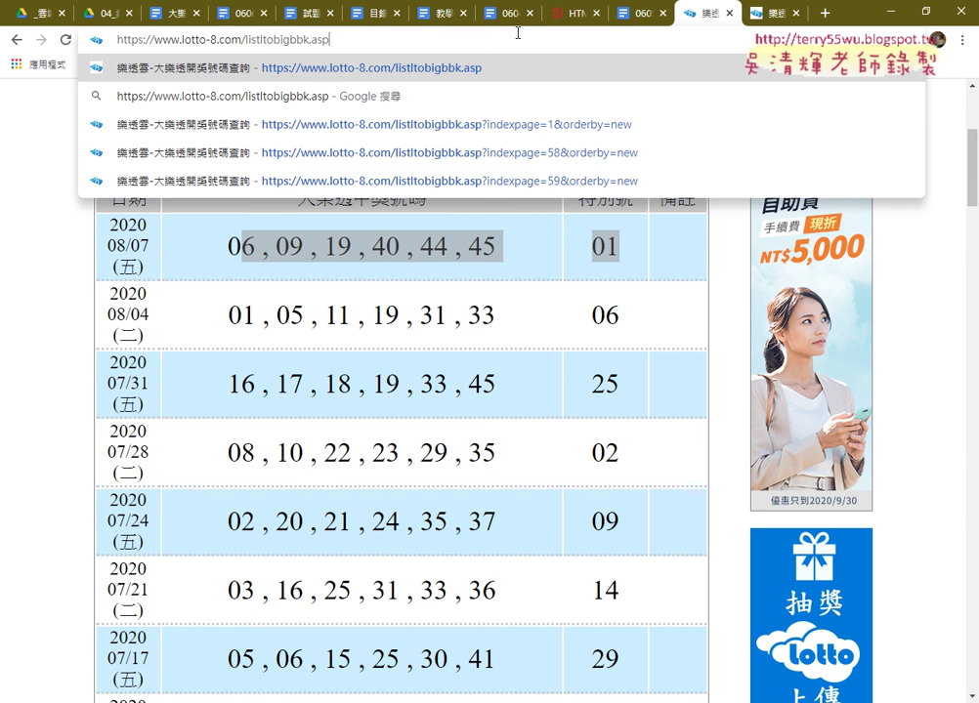
left_click(711, 297)
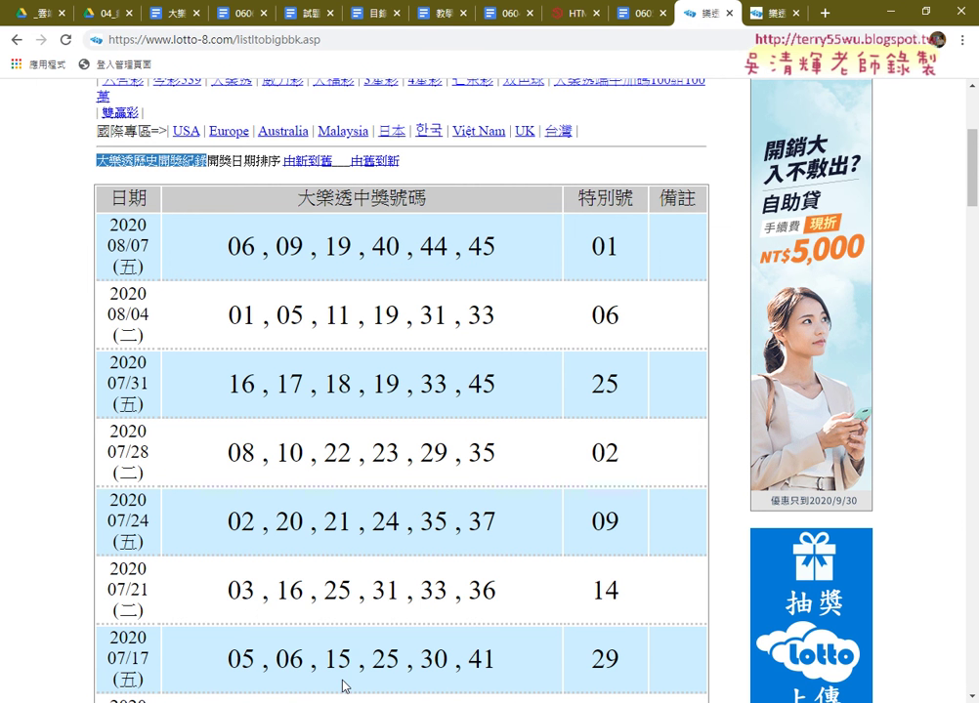
In Book1, confirm Sheet1's draw dates run from A2 down to row 1774, then go to Sheet2
mouse_move(361, 702)
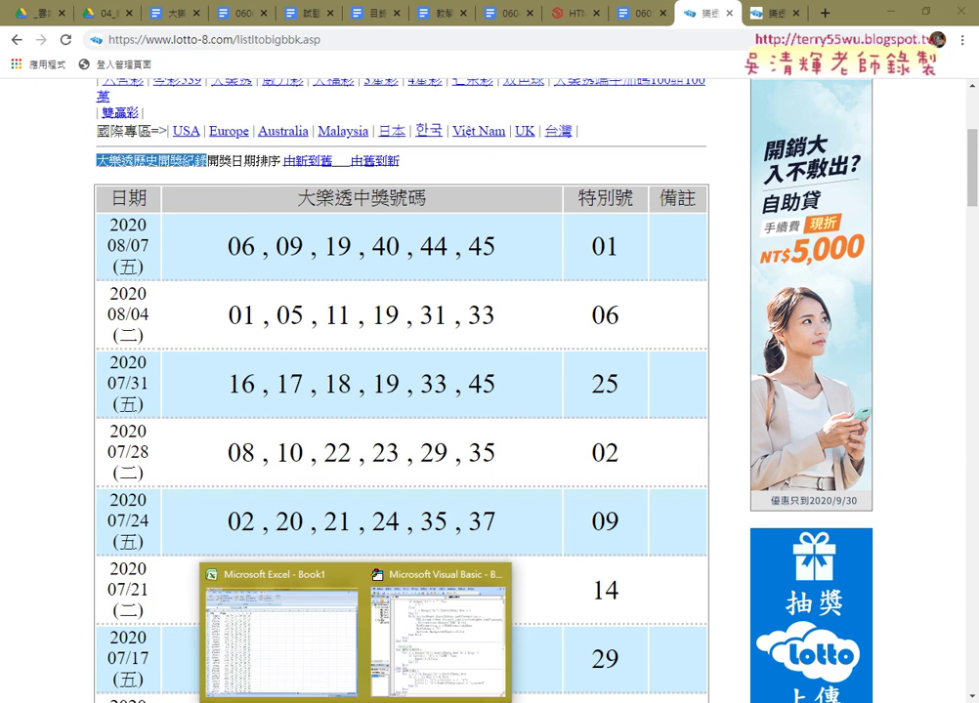
left_click(318, 653)
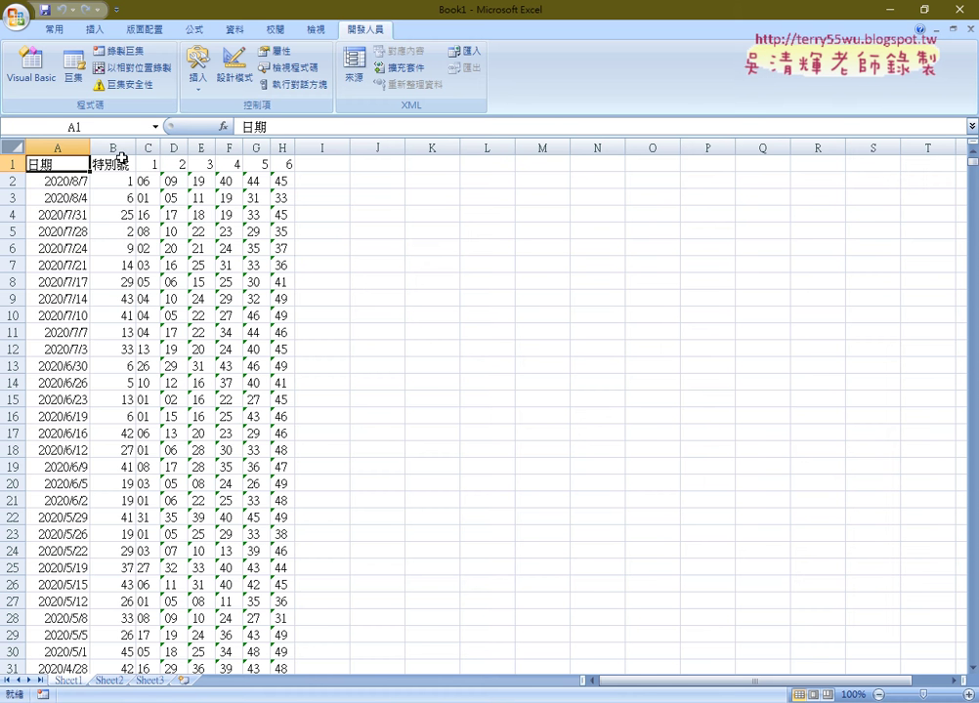
left_click_drag(67, 180, 213, 297)
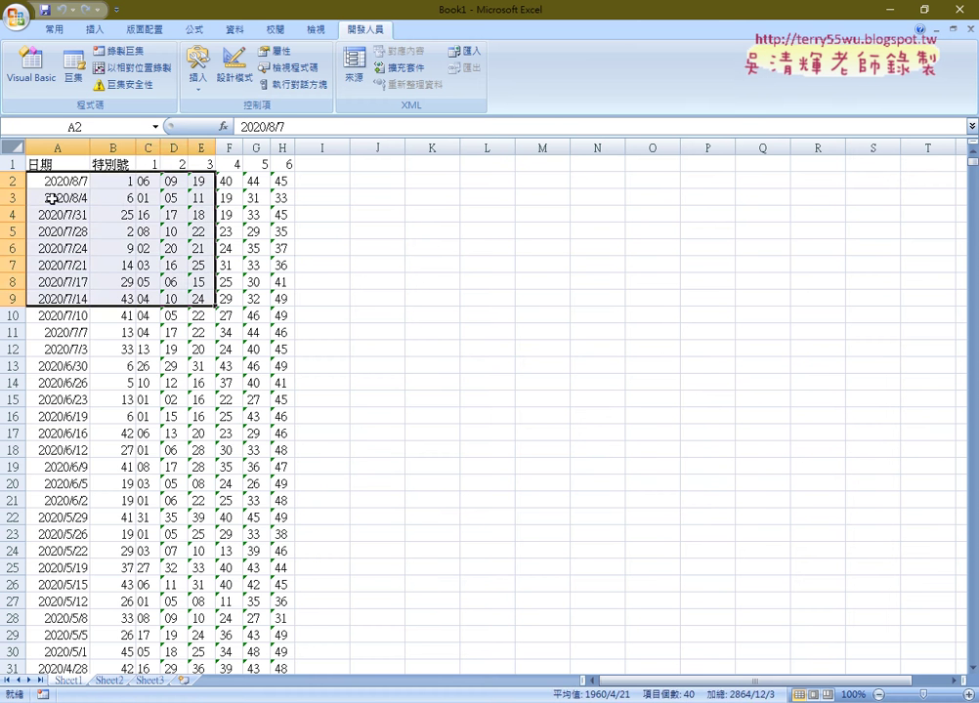
left_click(56, 182)
key("ctrl+Down")
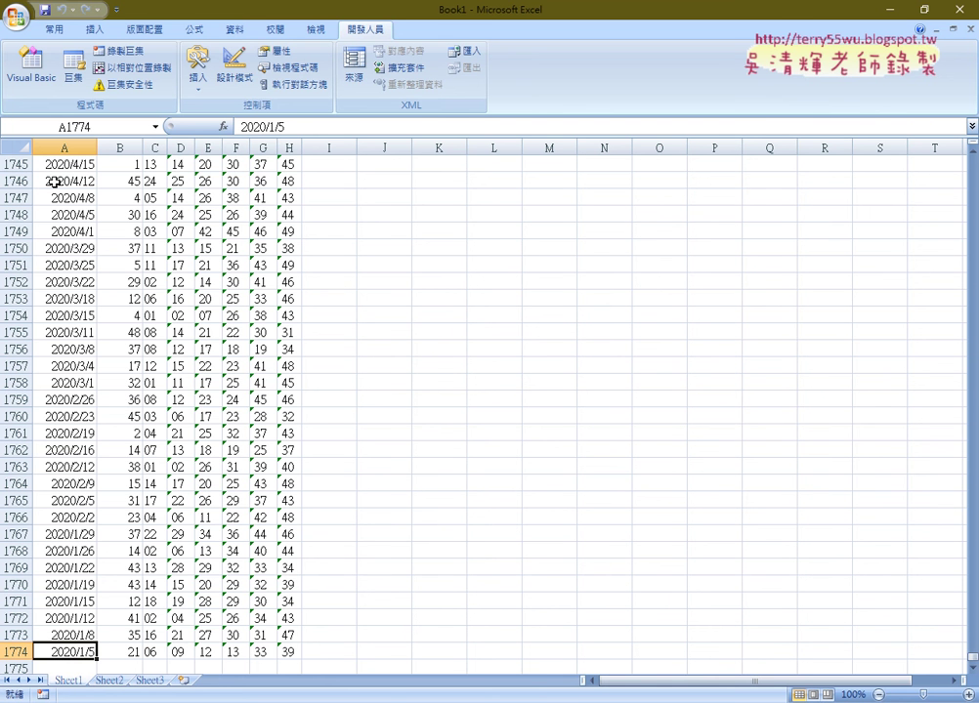
left_click(103, 681)
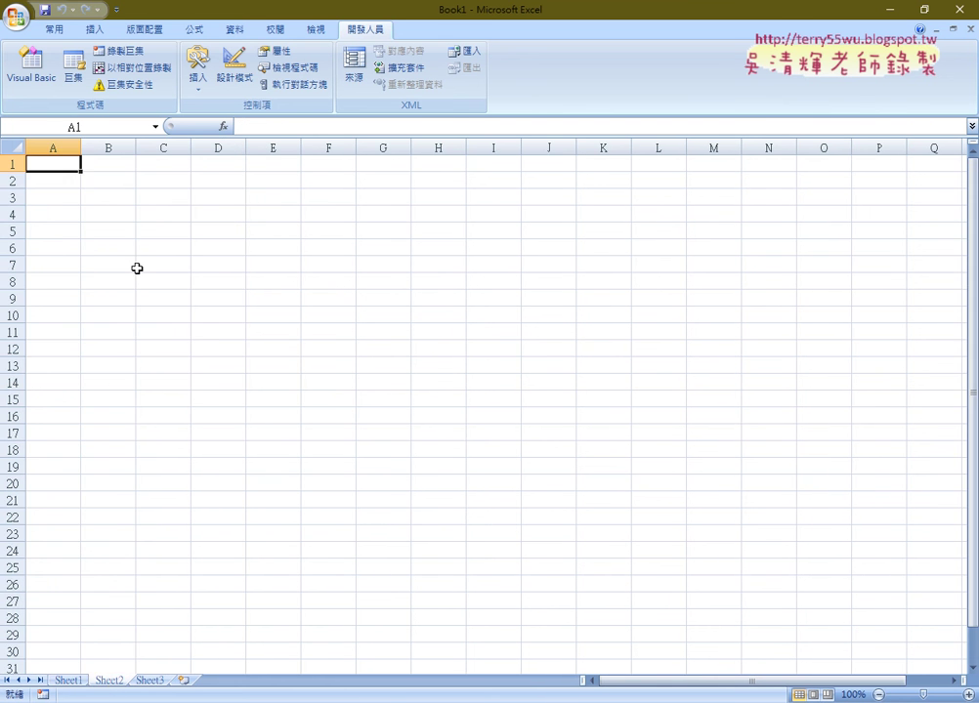
Open Module1 in the Visual Basic editor, review the 1 To 60 page loop, and select Sub 大樂透下載
left_click(31, 63)
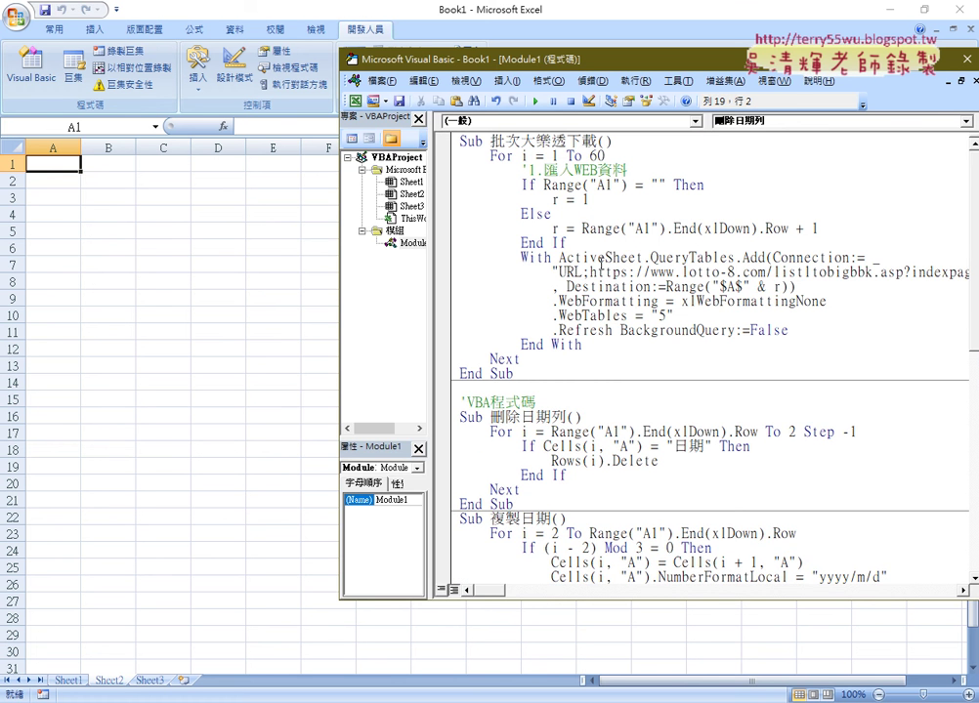
left_click_drag(431, 207, 400, 207)
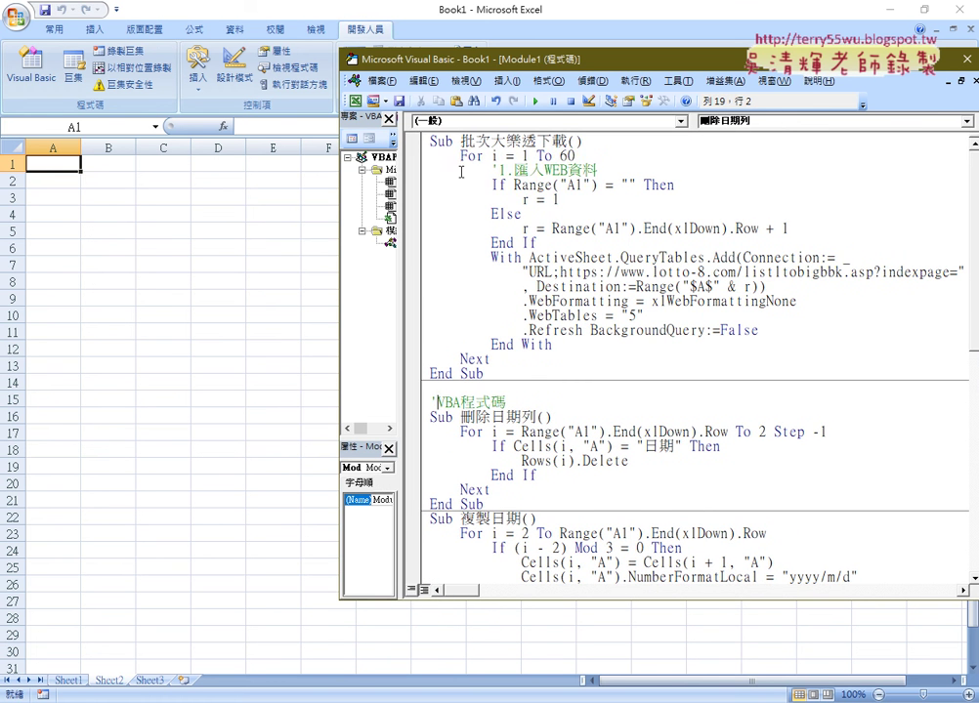
left_click_drag(461, 156, 578, 157)
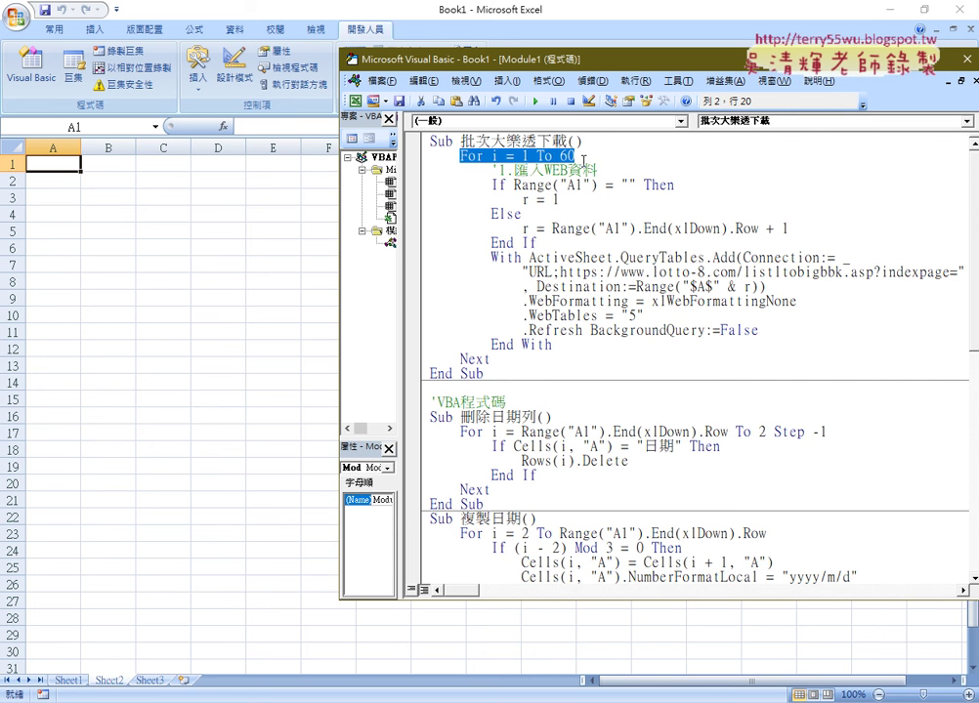
scroll(583, 164, "down", 3)
scroll(583, 165, "down", 3)
scroll(583, 164, "down", 3)
scroll(584, 165, "down", 2)
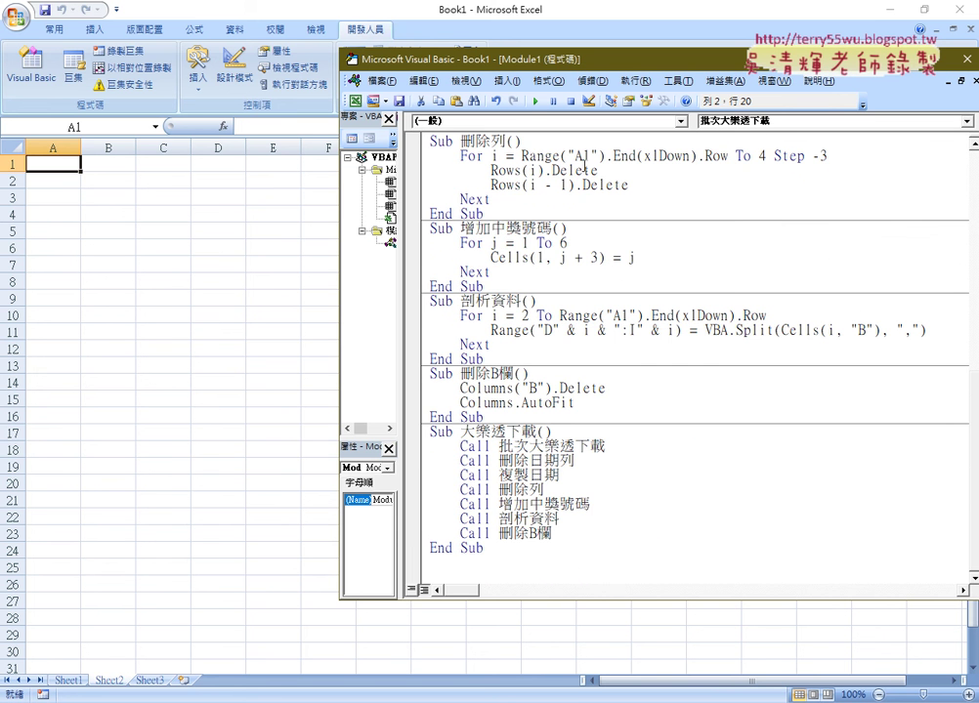
left_click(553, 533)
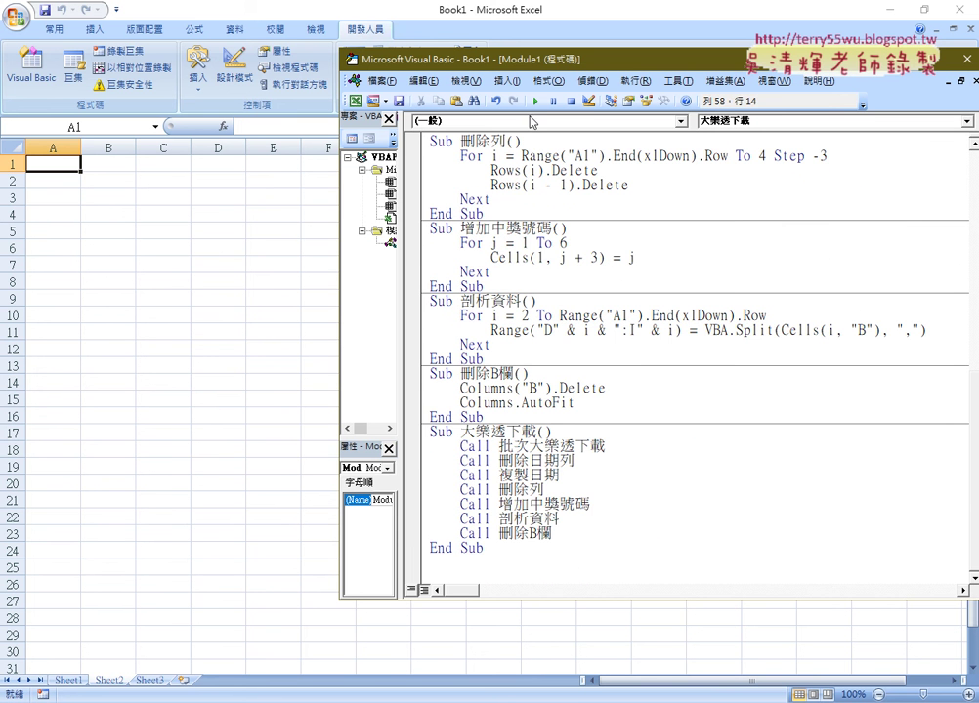
Run the download macro and return to Sheet2 to view the imported date column
left_click(535, 101)
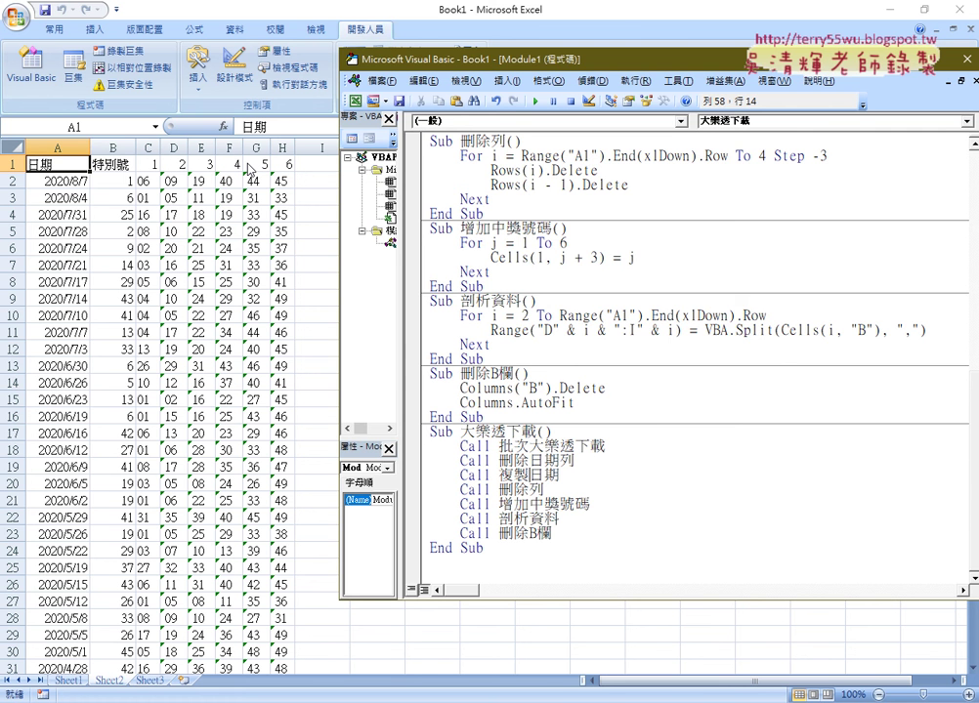
left_click(112, 198)
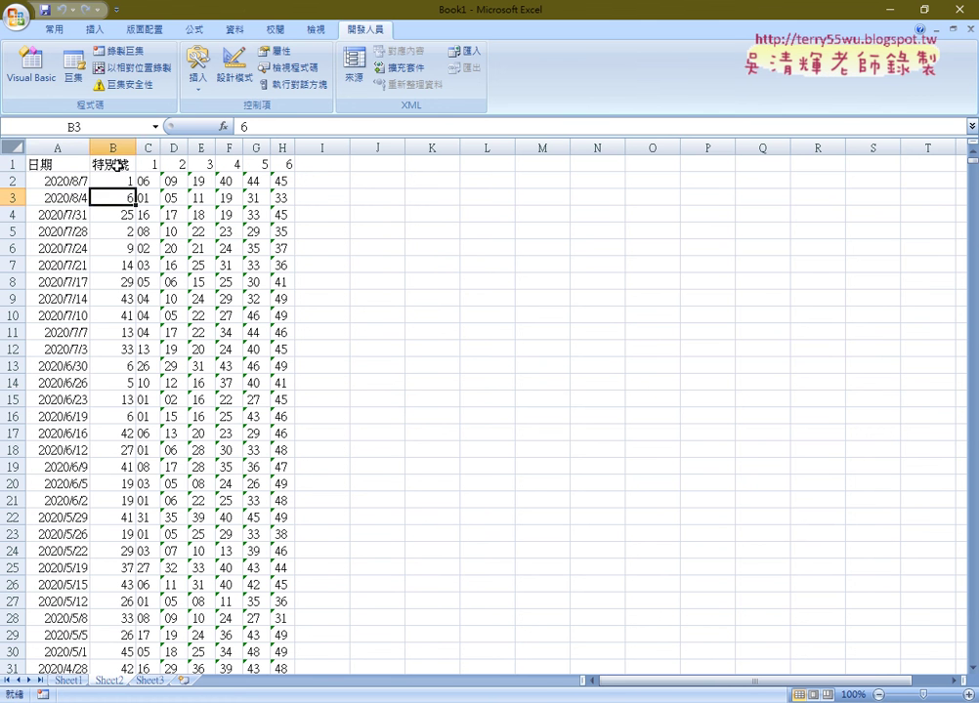
left_click(55, 147)
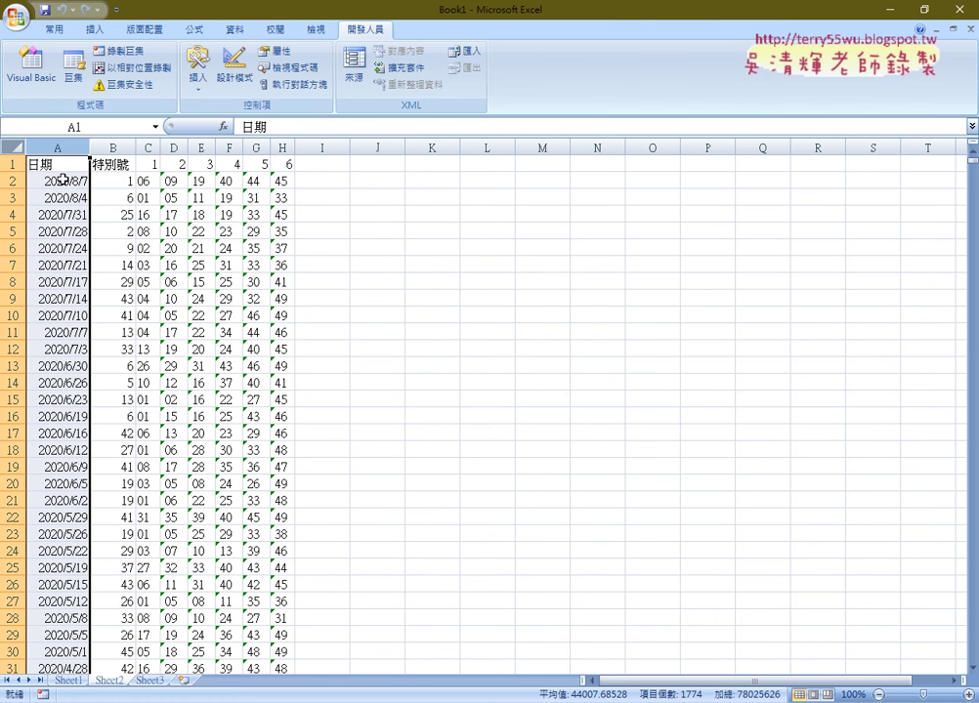
Inspect the first draw's date, six numbers and special number, and confirm the data reaches row 1774
left_click(62, 181)
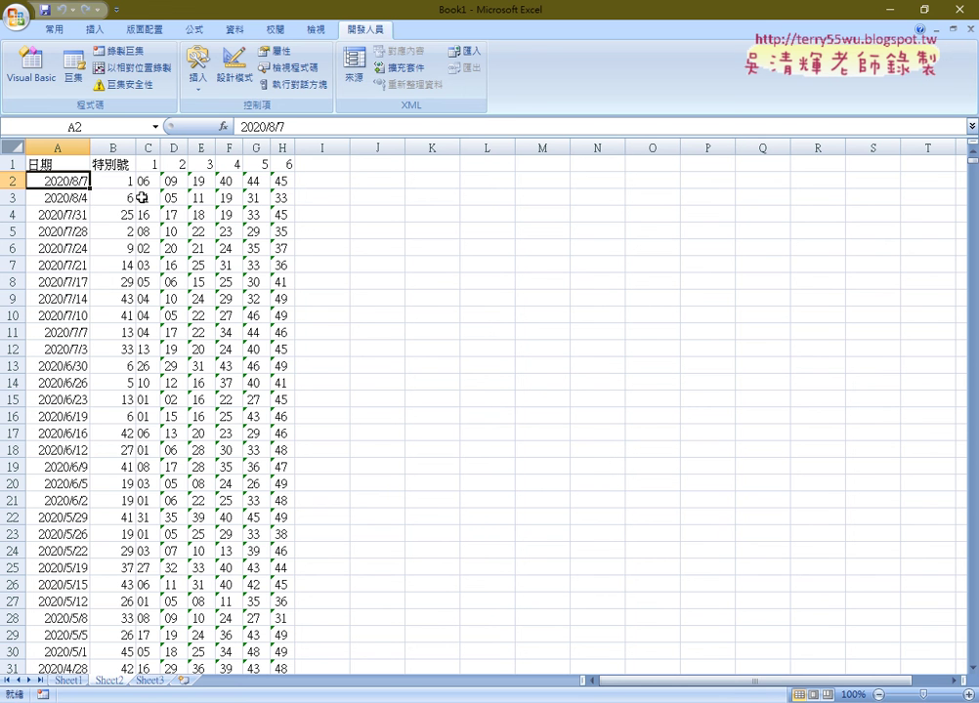
left_click_drag(148, 176, 281, 181)
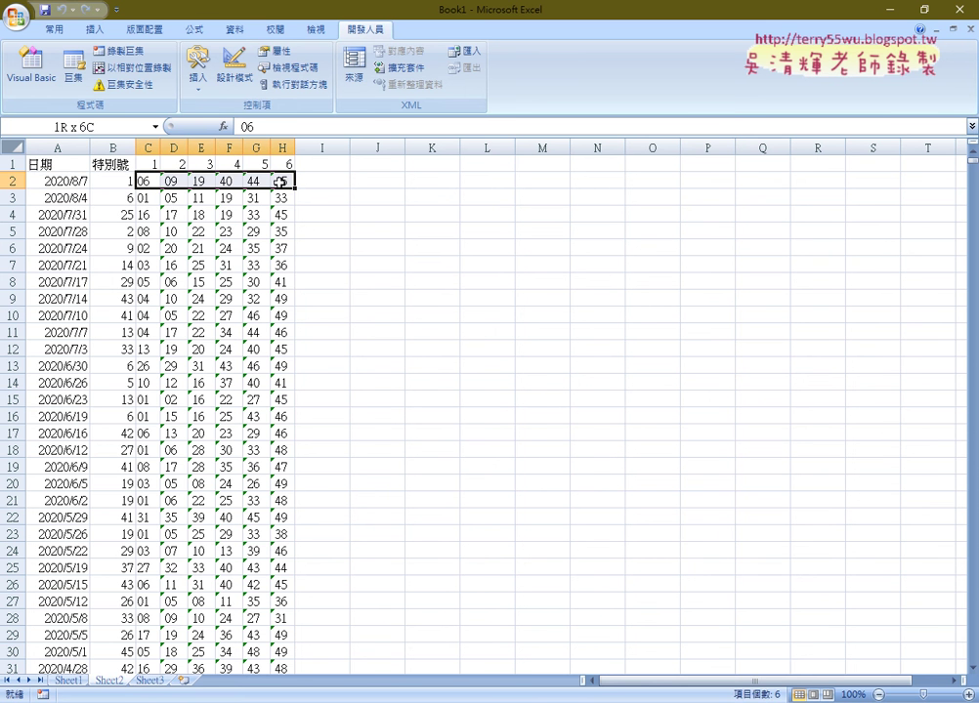
left_click(112, 180)
left_click(52, 181)
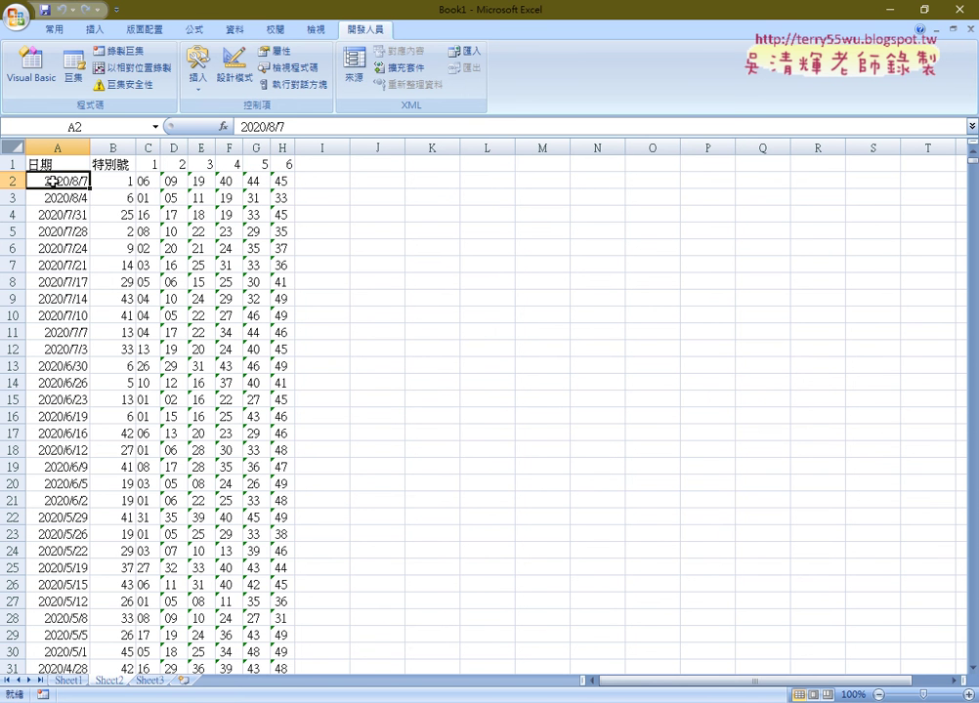
key("ctrl+Down")
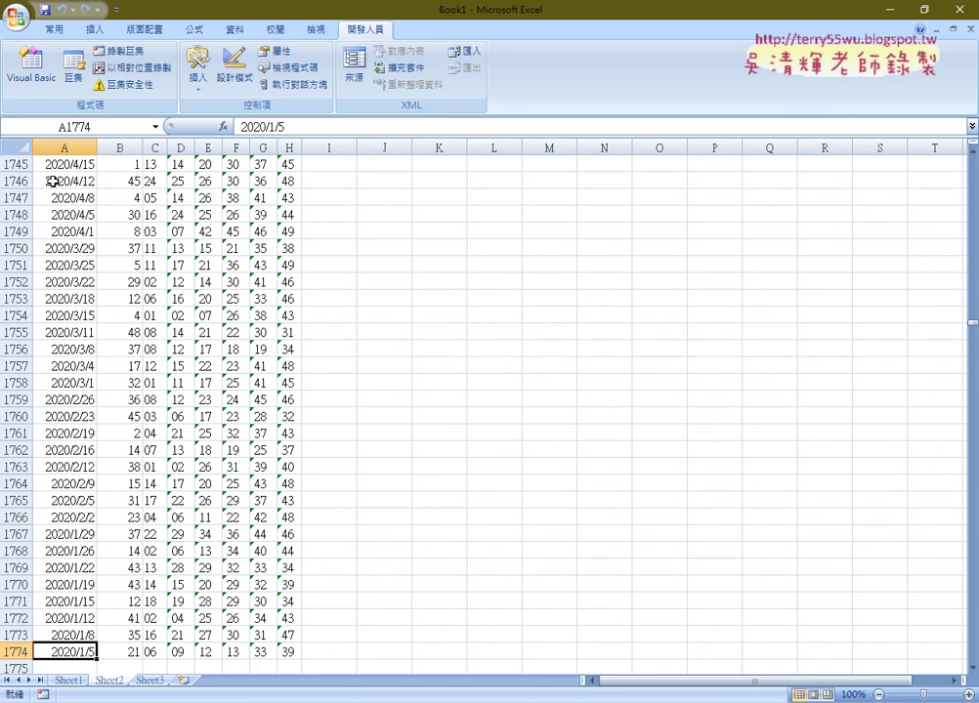
key("ctrl+Home")
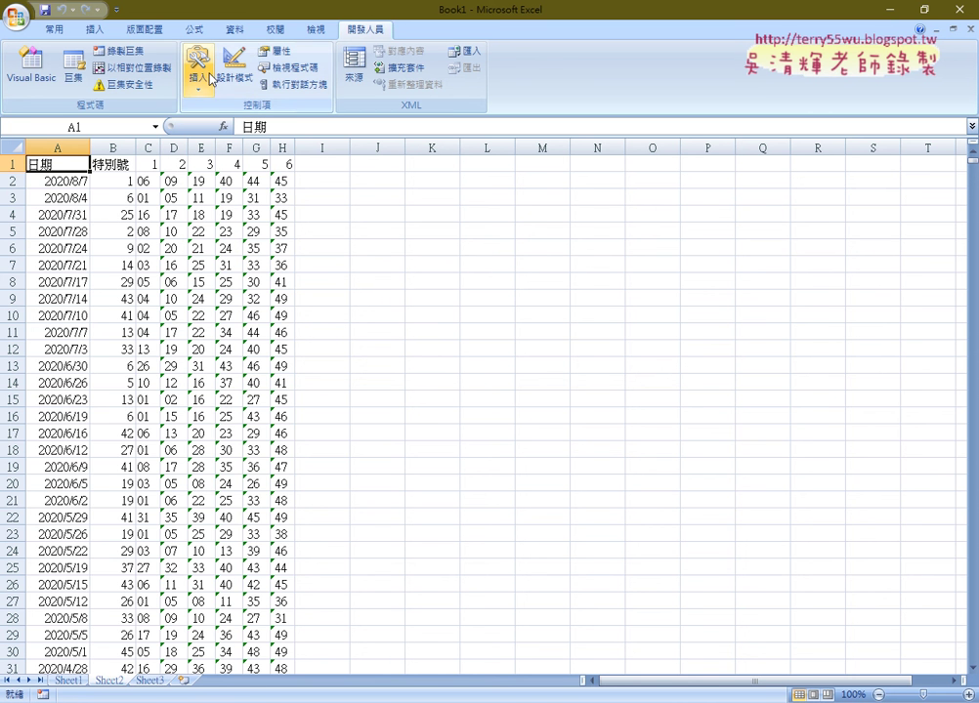
On the empty Sheet3, start a new From Web query and move its window left
left_click(150, 681)
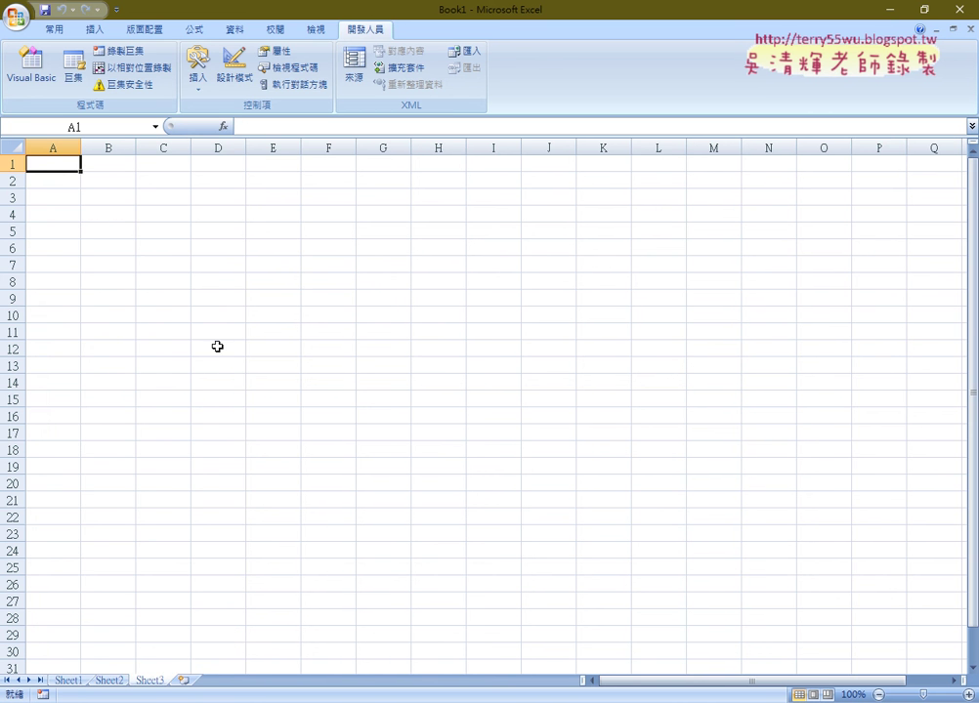
left_click(235, 31)
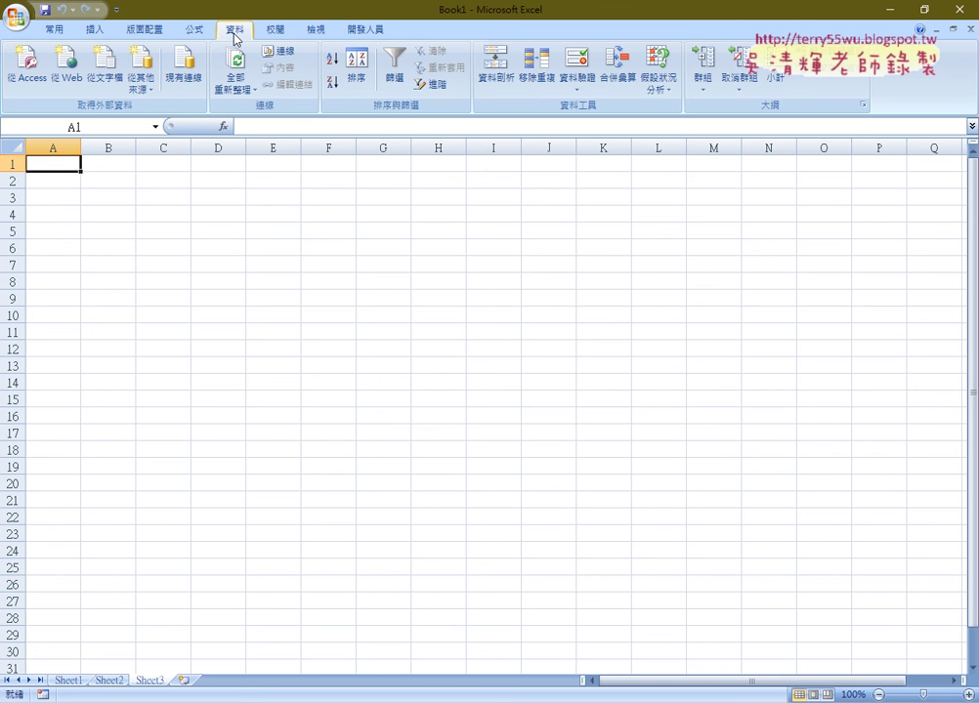
left_click(72, 80)
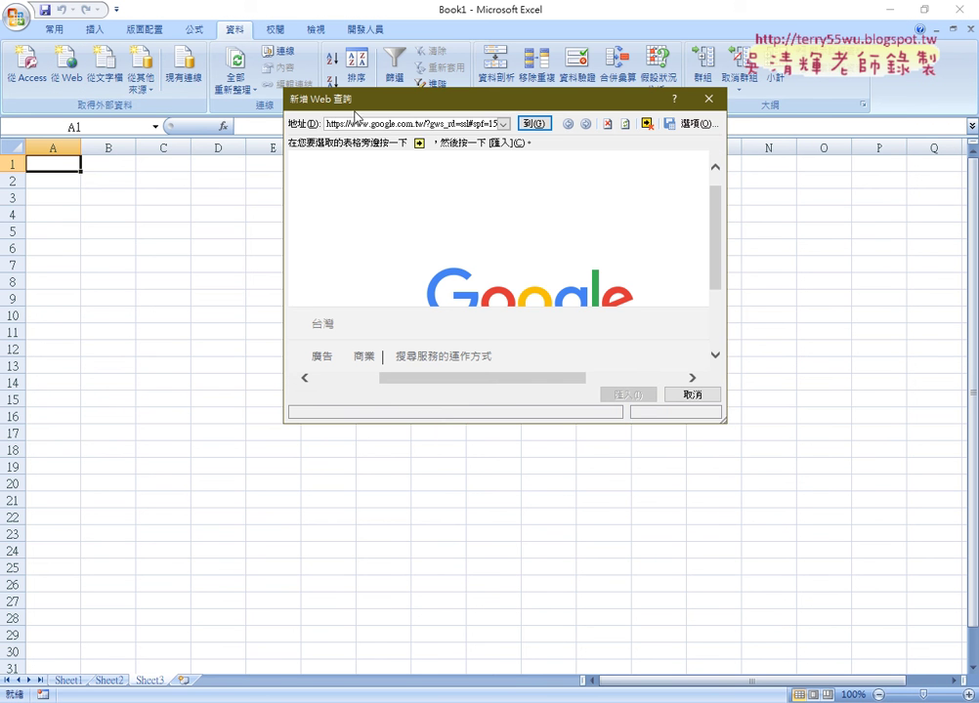
left_click_drag(355, 97, 177, 98)
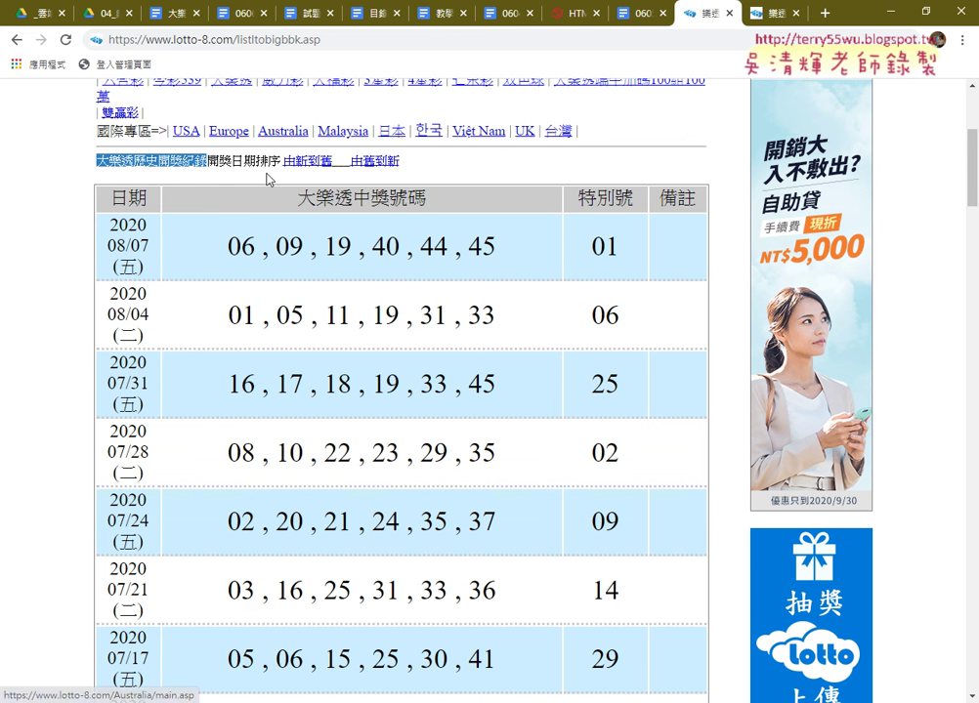
Scroll through the lotto-8.com draw history and return to the first page of results
scroll(278, 523, "down", 2)
scroll(278, 523, "down", 4)
scroll(278, 518, "down", 5)
scroll(276, 512, "down", 6)
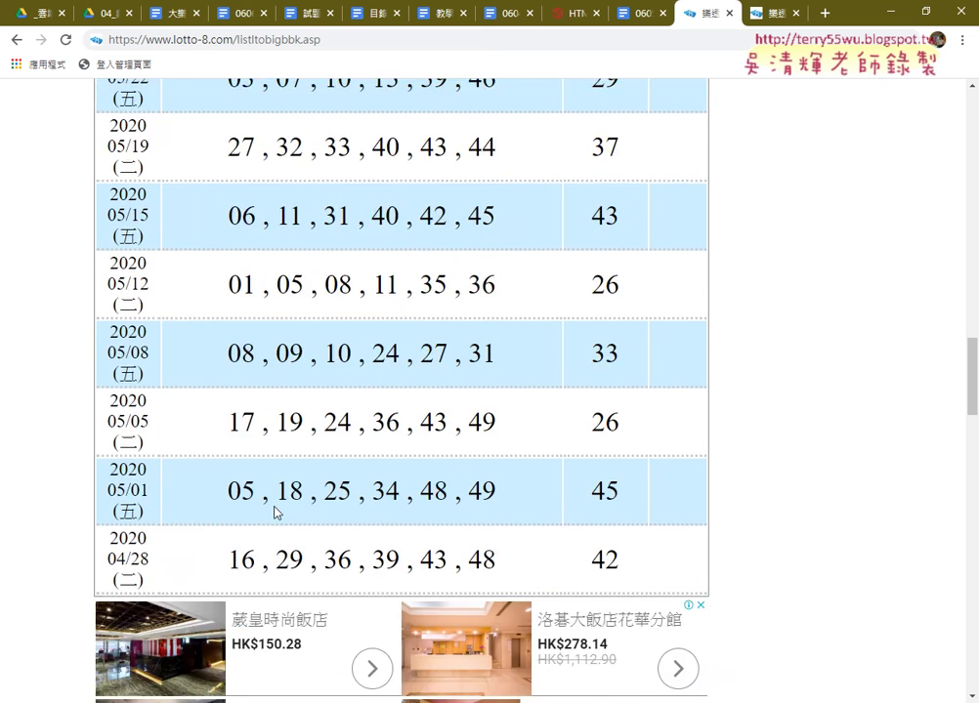
scroll(276, 512, "down", 6)
scroll(244, 488, "up", 2)
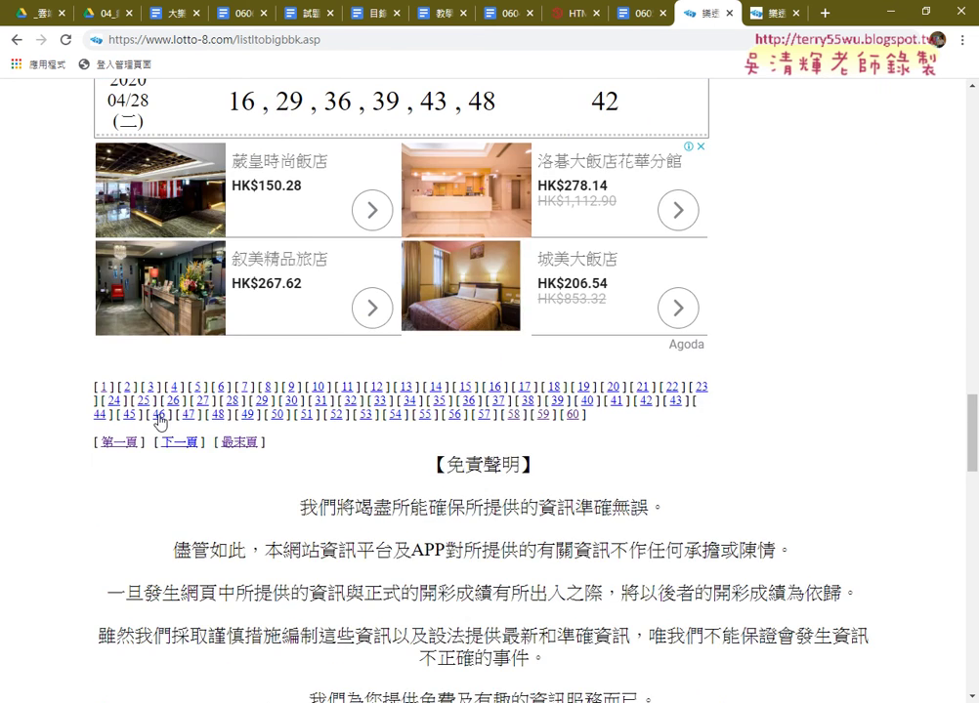
left_click(103, 391)
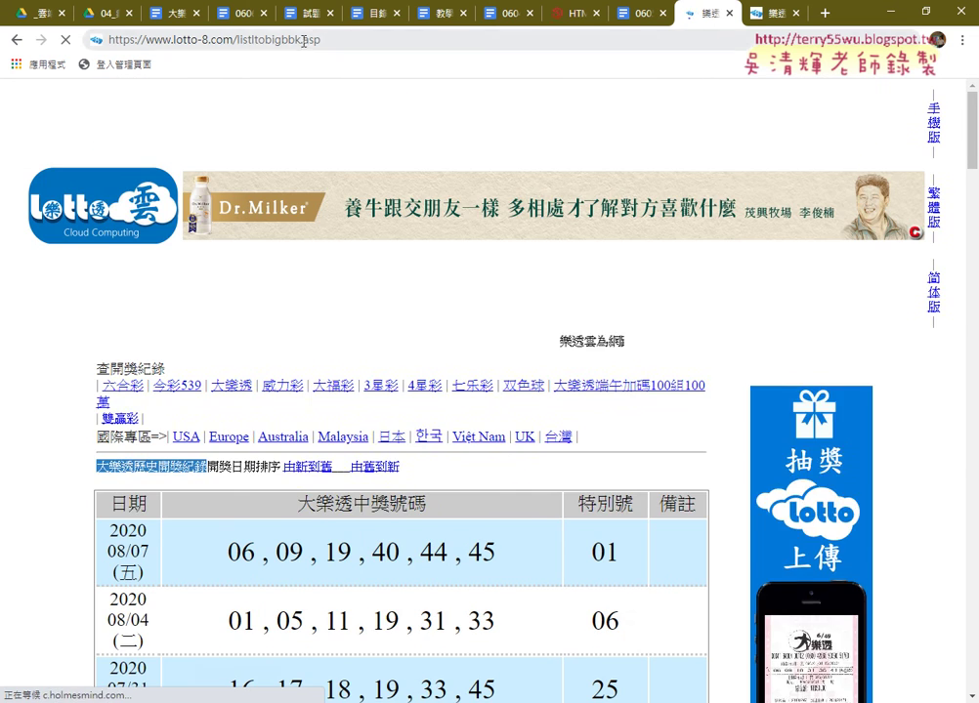
left_click(305, 44)
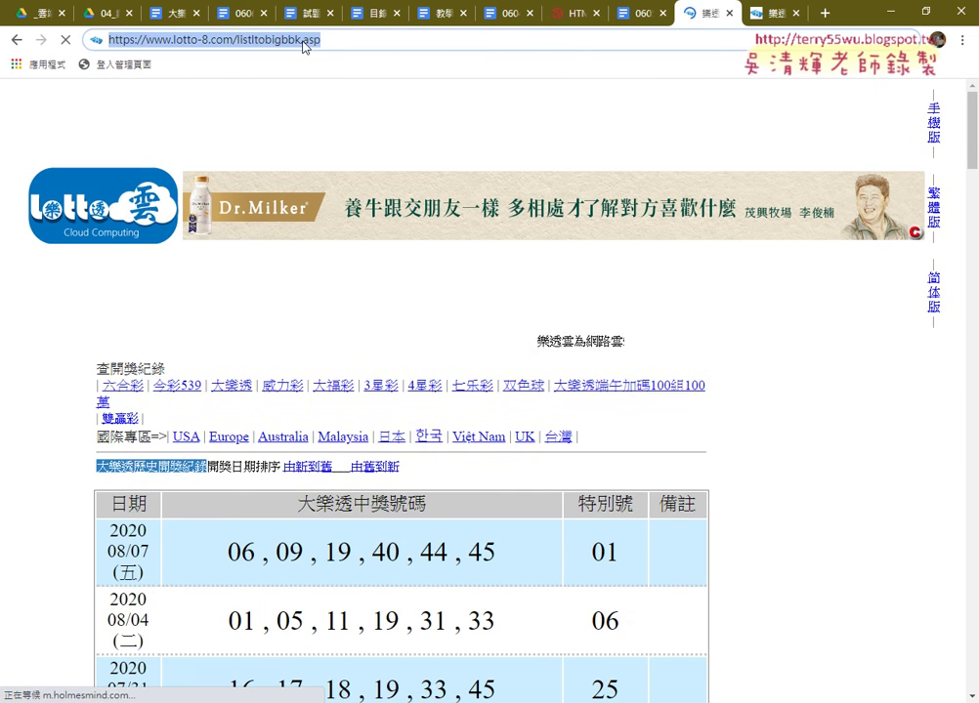
Open page 2 of the draw history (starting 2020/04/24) and copy its web address
scroll(130, 467, "down", 6)
scroll(130, 467, "down", 4)
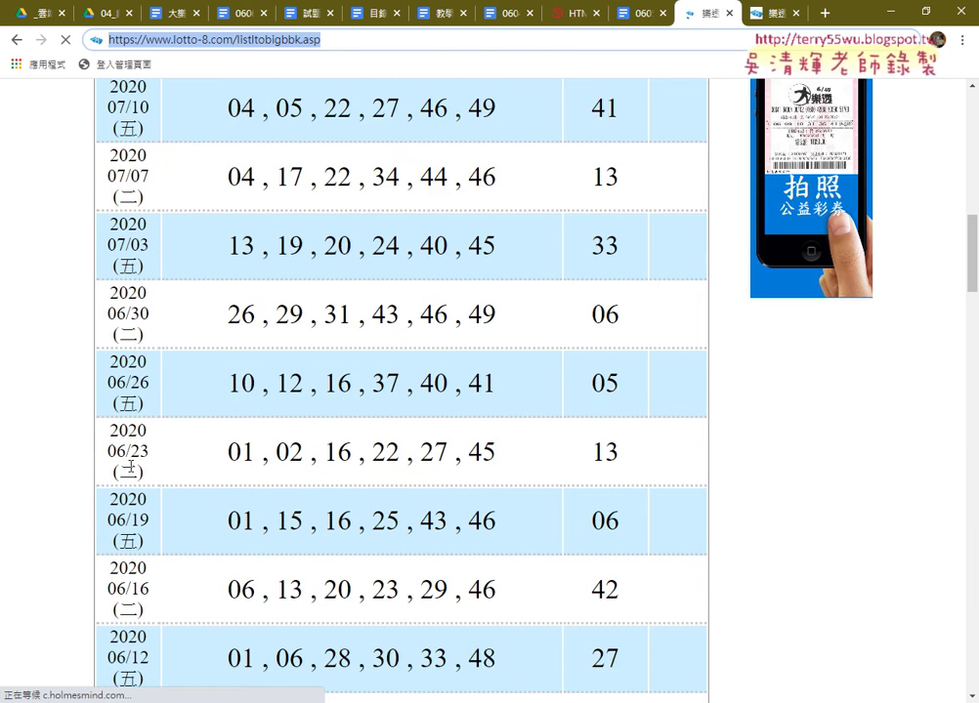
scroll(130, 467, "down", 6)
scroll(130, 467, "down", 4)
scroll(127, 547, "down", 3)
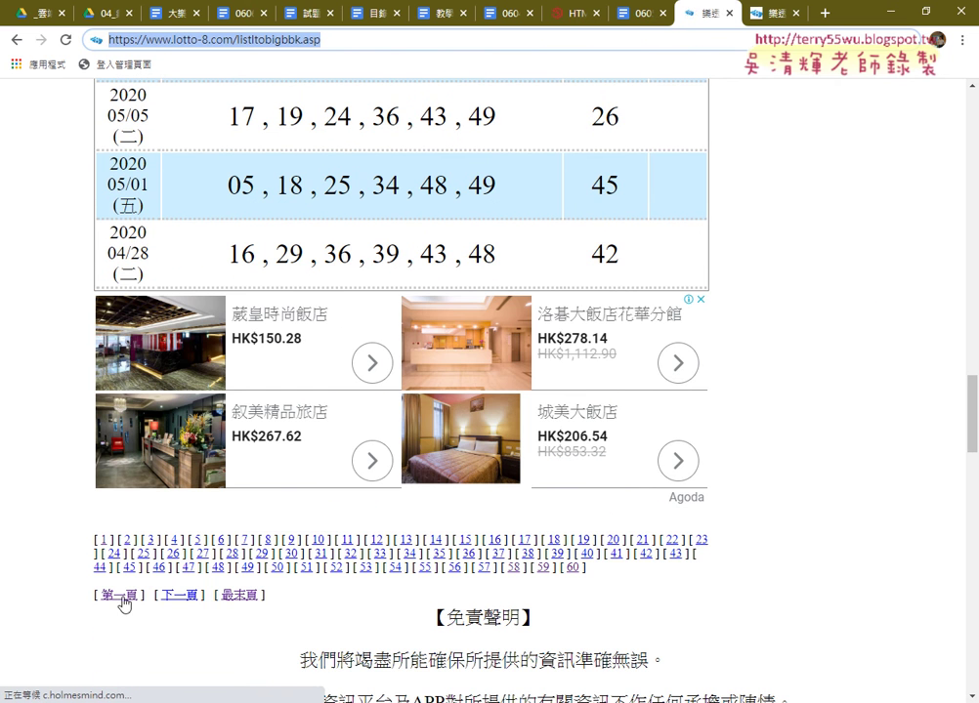
left_click(128, 545)
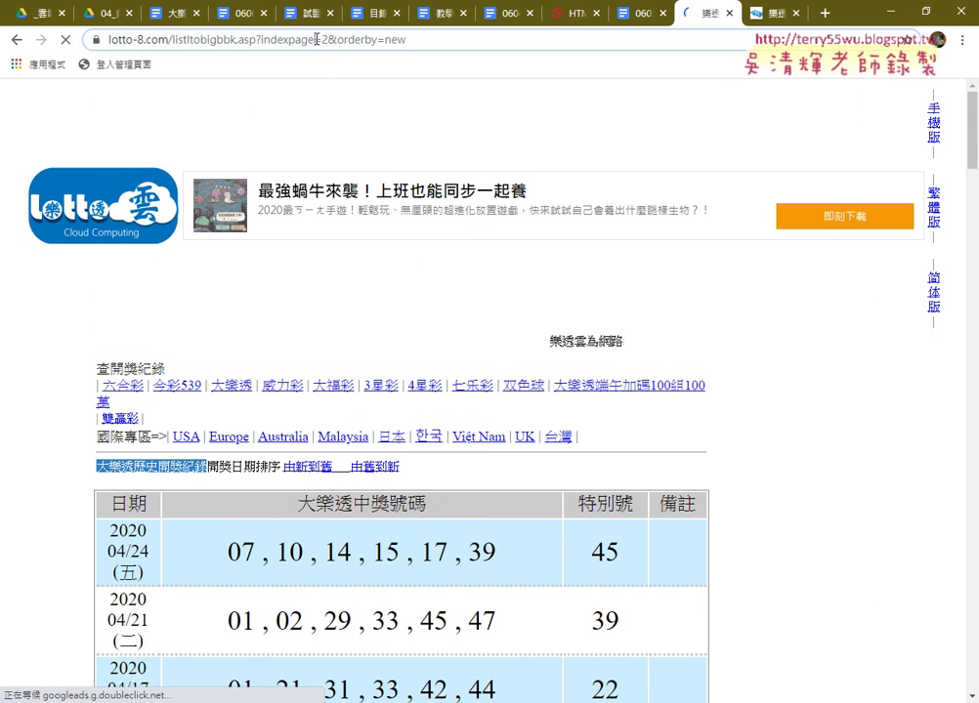
left_click(316, 39)
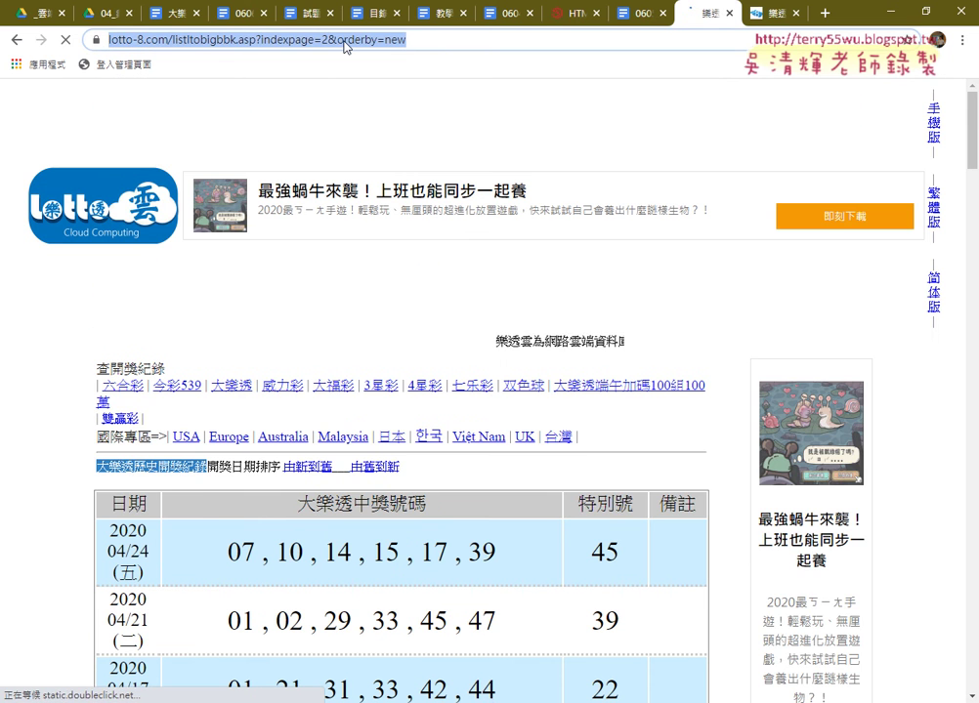
right_click(343, 43)
left_click(376, 122)
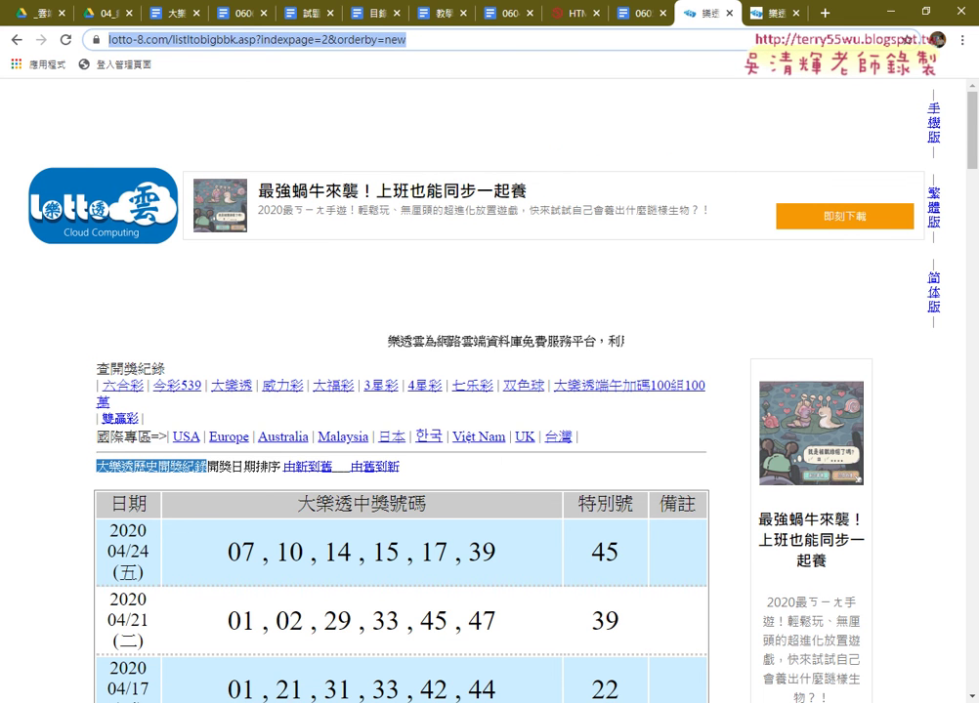
left_click(294, 698)
Paste the page 2 address into the New Web Query box and load it with 到(G)
left_click(286, 629)
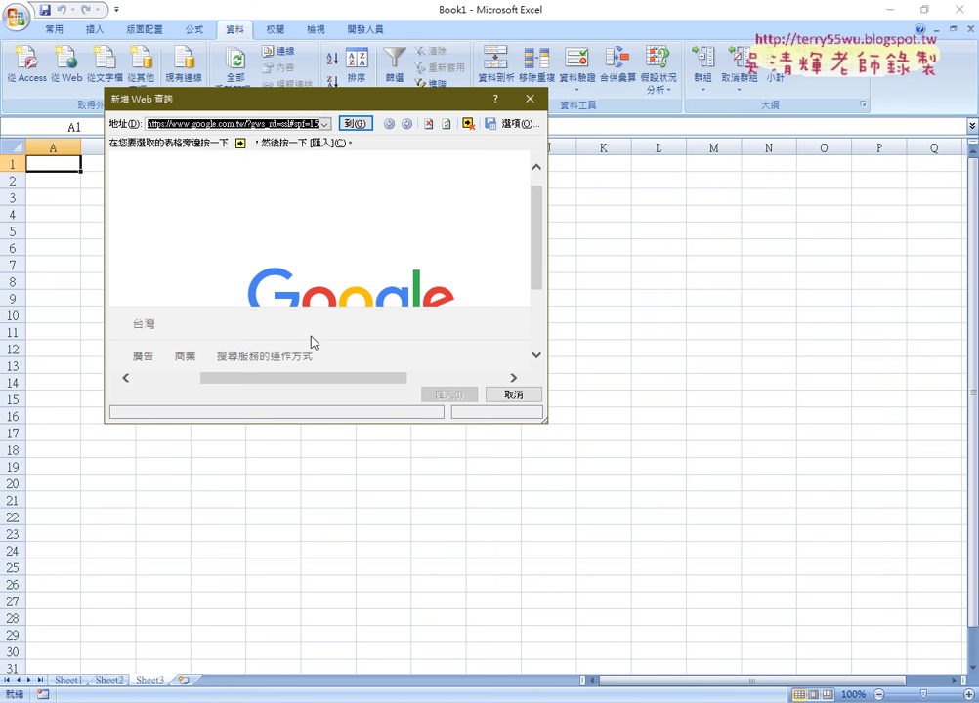
right_click(155, 127)
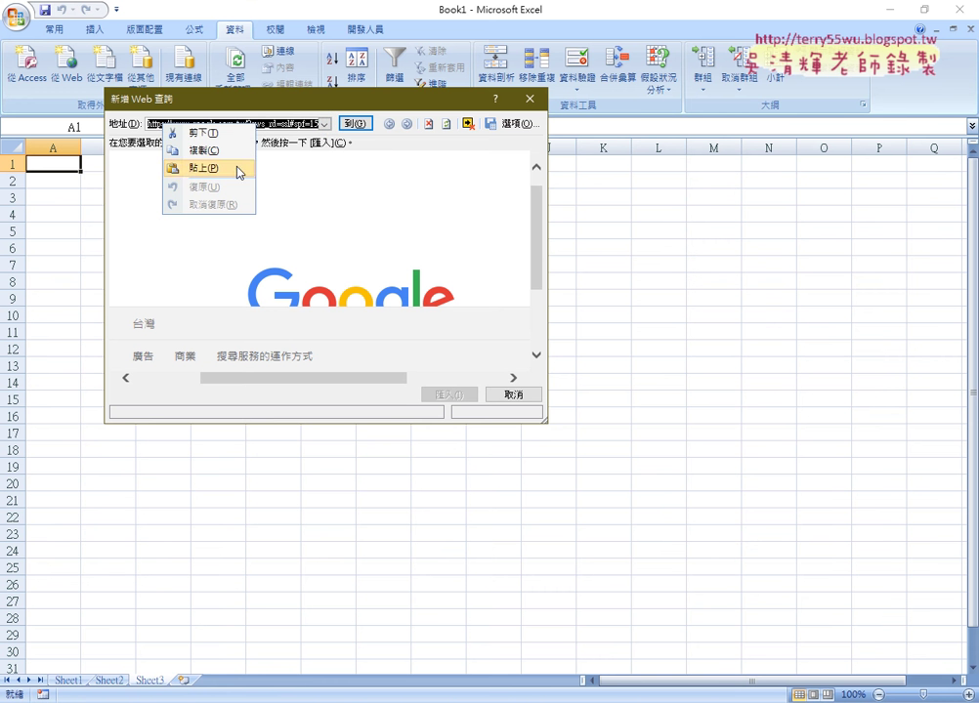
left_click(236, 167)
left_click(343, 123)
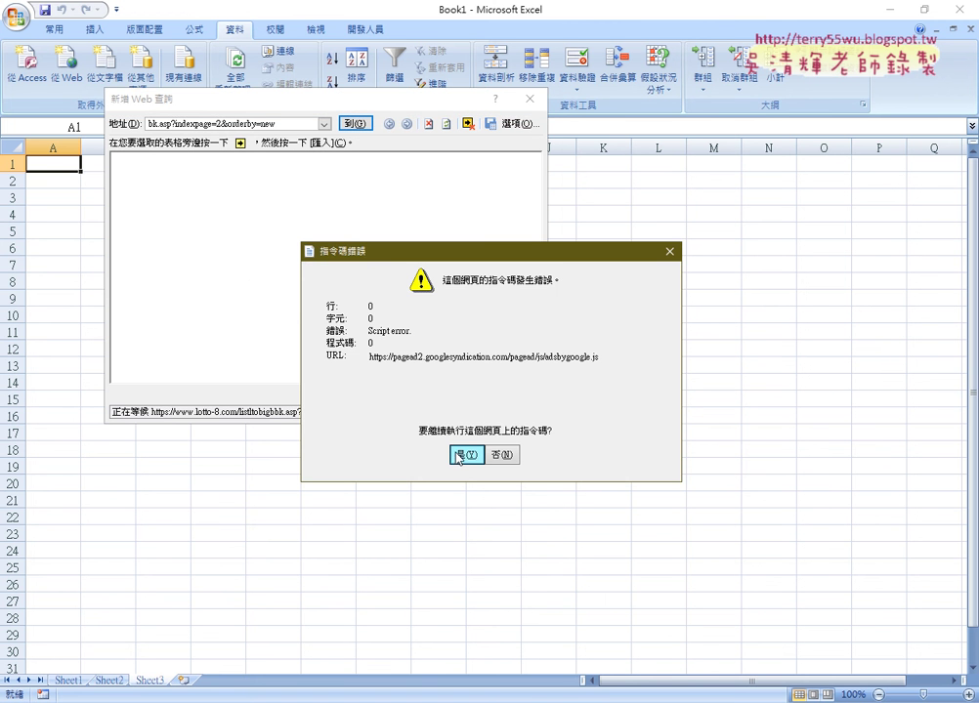
Dismiss the repeated script-error prompts by answering 是(Y) each time
left_click(463, 455)
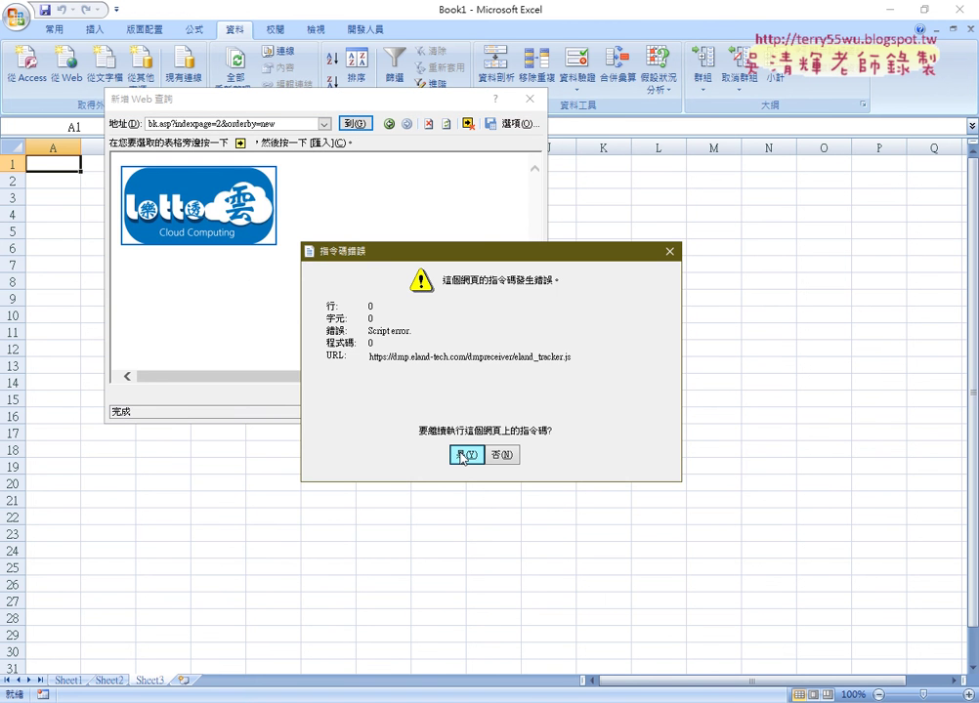
left_click(463, 455)
left_click(463, 456)
left_click(463, 456)
left_click(463, 455)
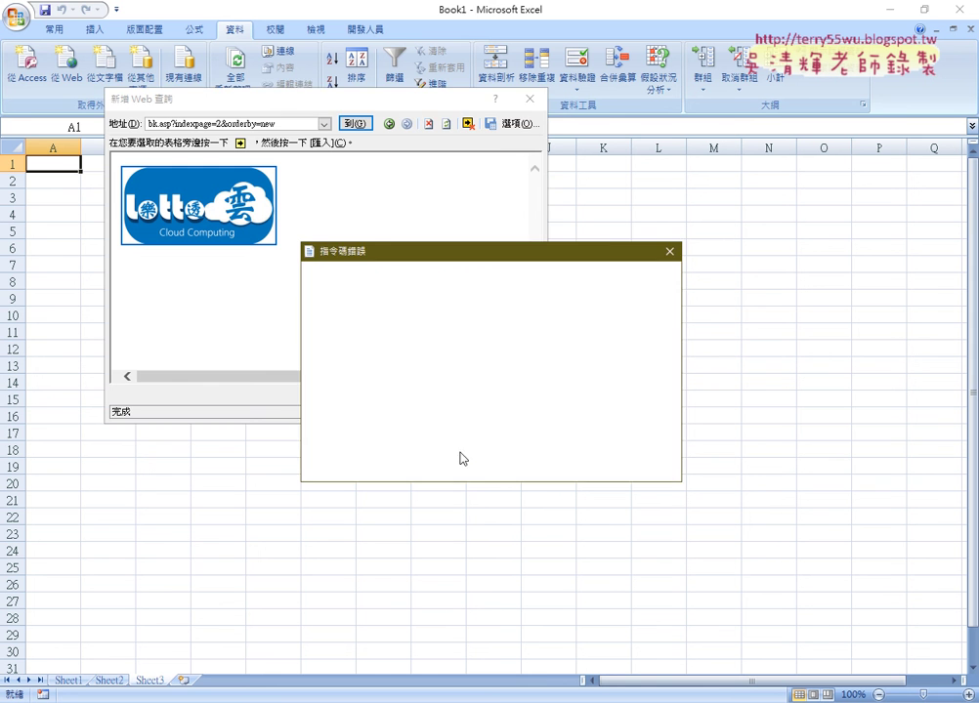
left_click(463, 456)
left_click(464, 455)
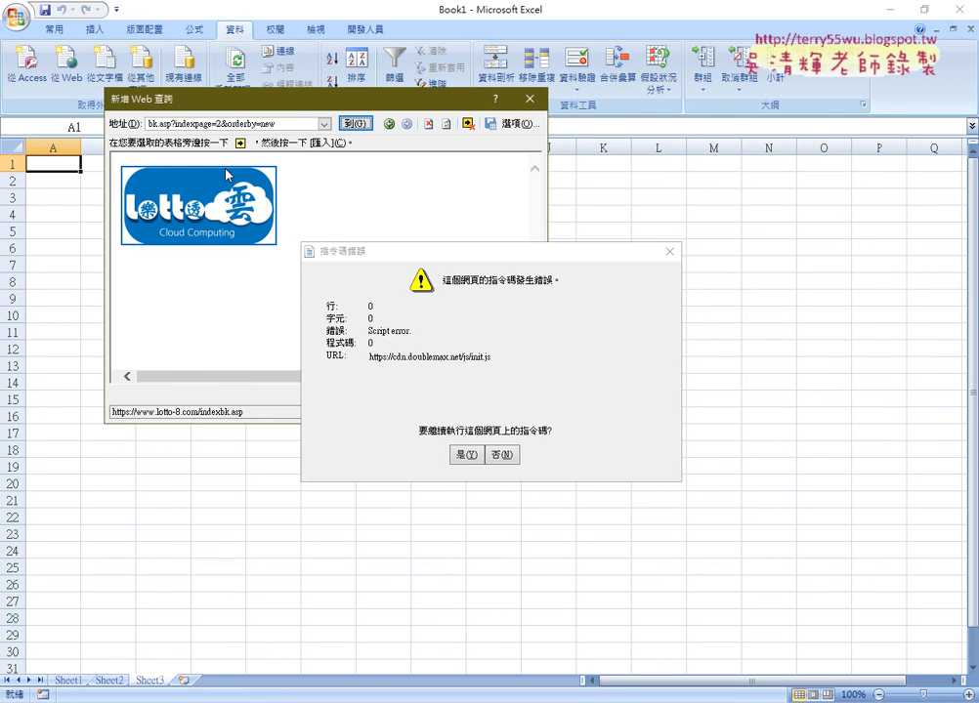
left_click(464, 455)
left_click(465, 455)
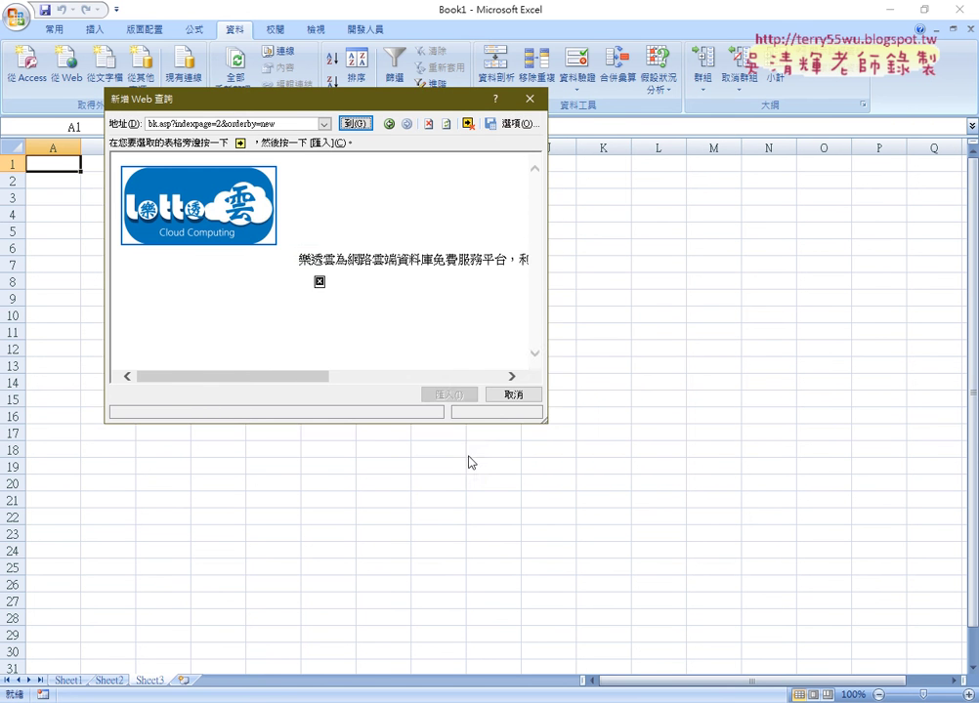
left_click_drag(331, 103, 287, 60)
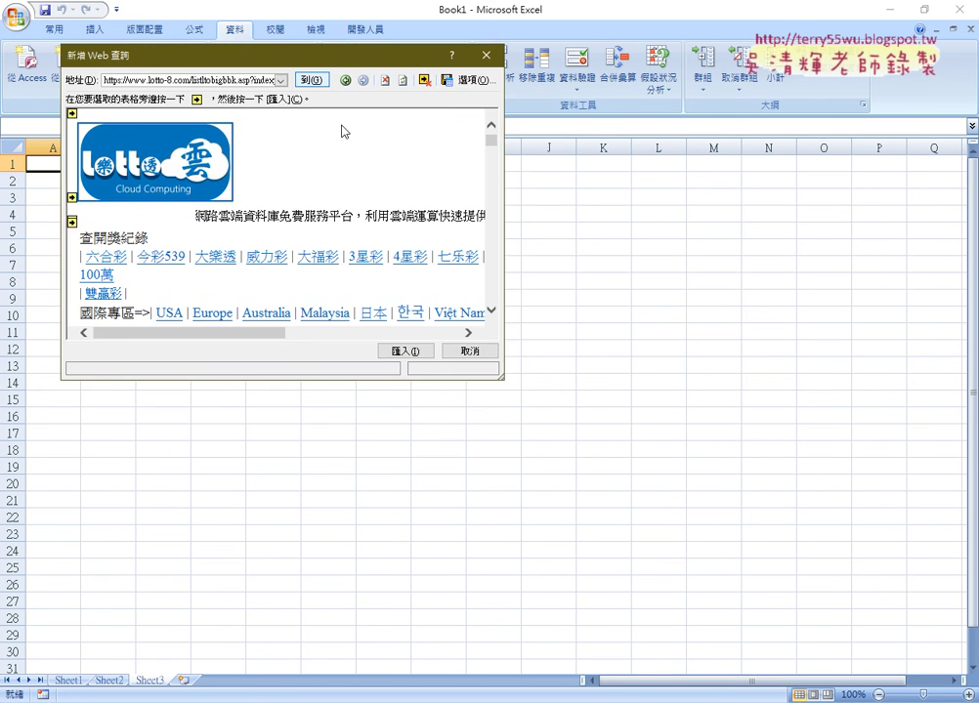
Enlarge the query window, mark the draw history table with its yellow arrow, and import it
left_click_drag(504, 382, 867, 594)
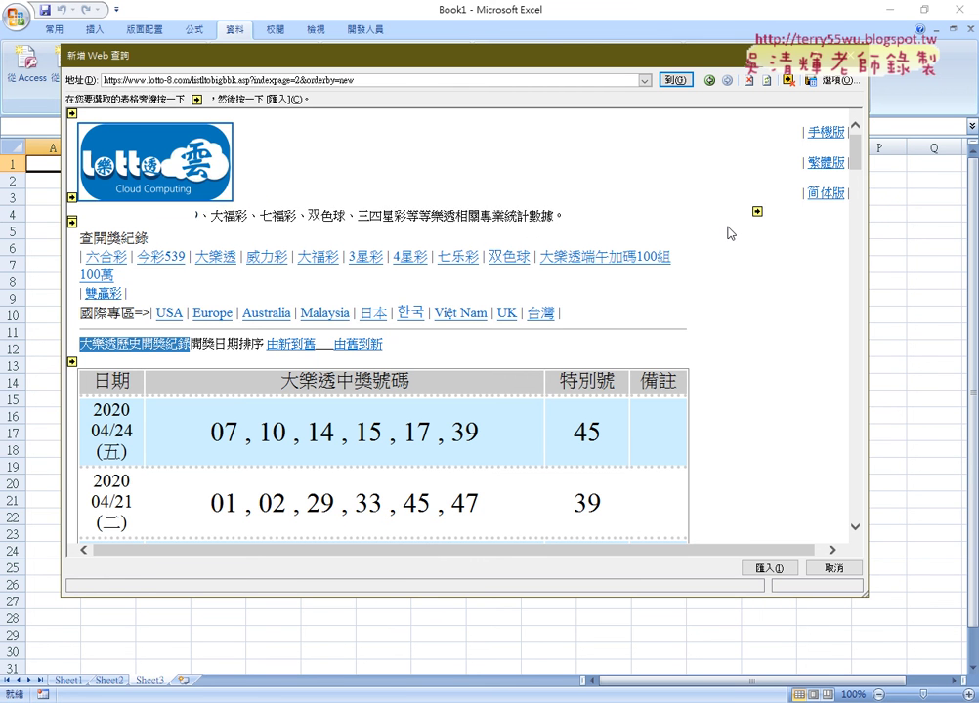
scroll(802, 369, "down", 1)
scroll(802, 369, "down", 5)
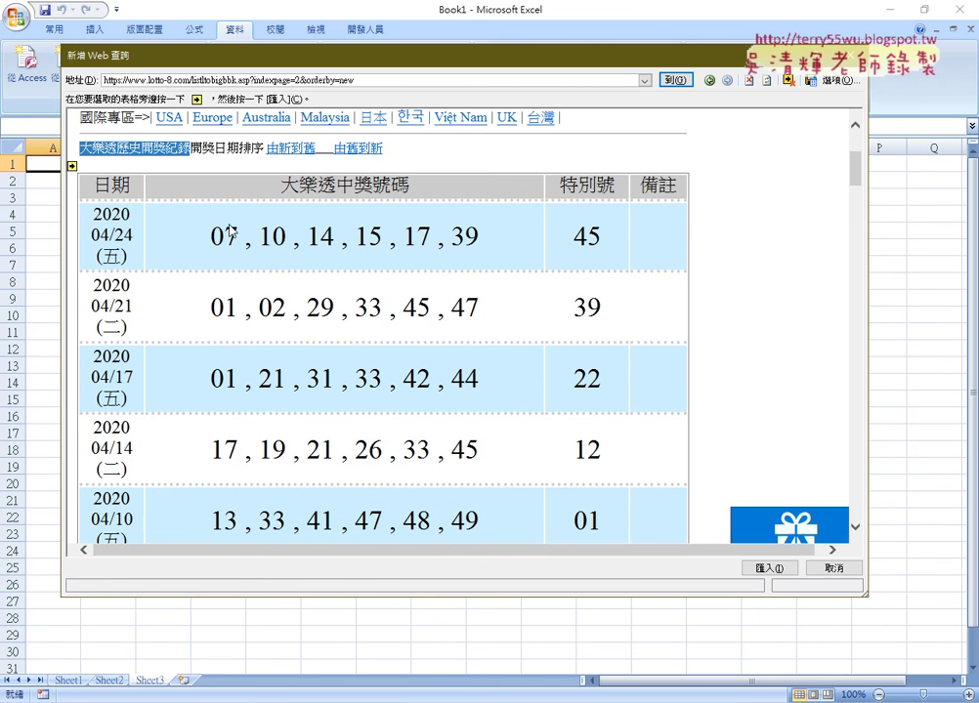
left_click(72, 168)
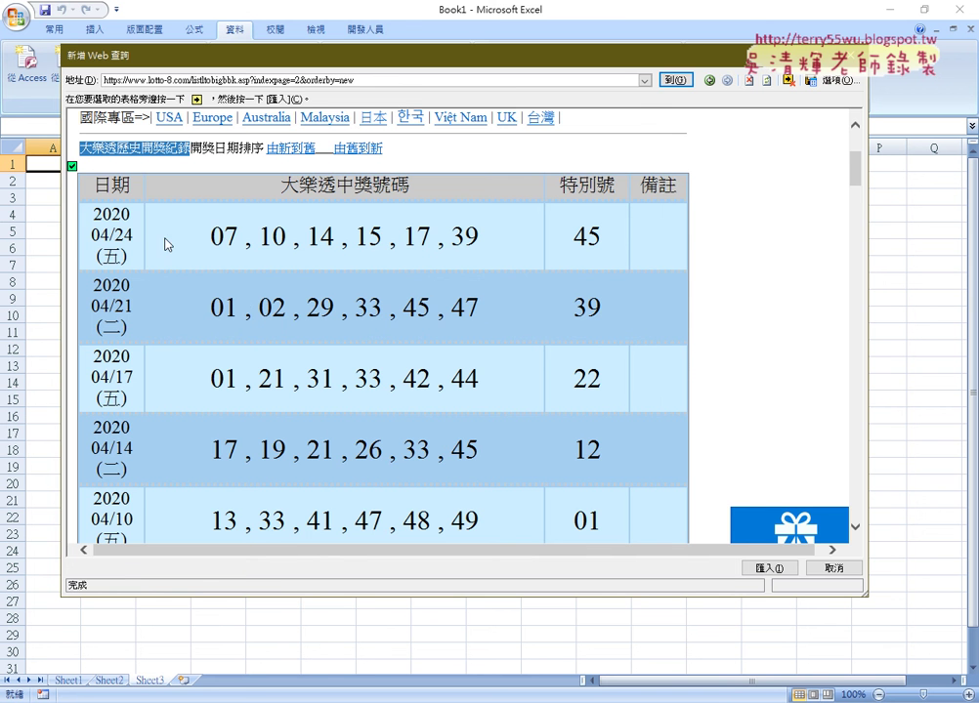
left_click(767, 568)
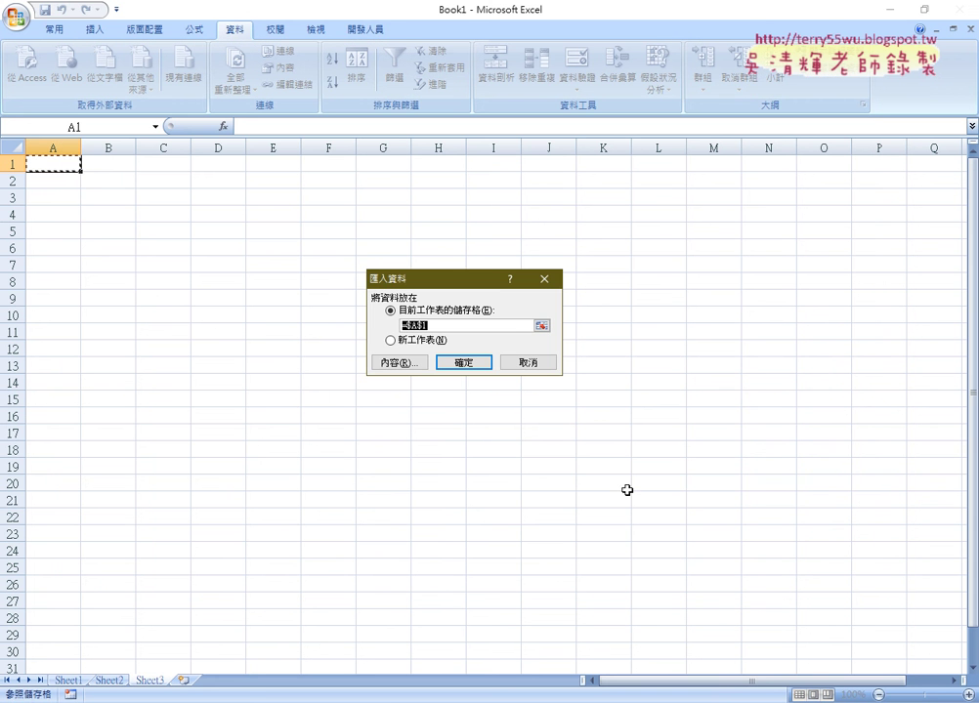
Confirm placing the imported table in the existing worksheet at =$A$1
left_click(461, 363)
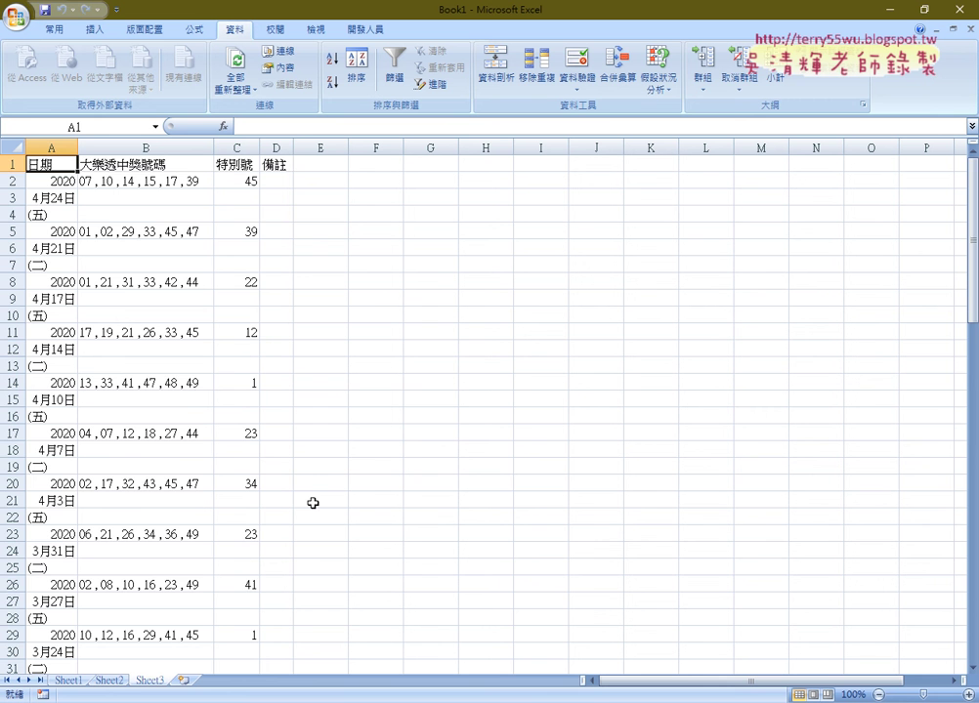
Check the end of the imported data and select the rows holding the 4月24日 and 4月21日 draws
key("ctrl+Down")
key("Down")
key("Down")
key("Down")
key("Down")
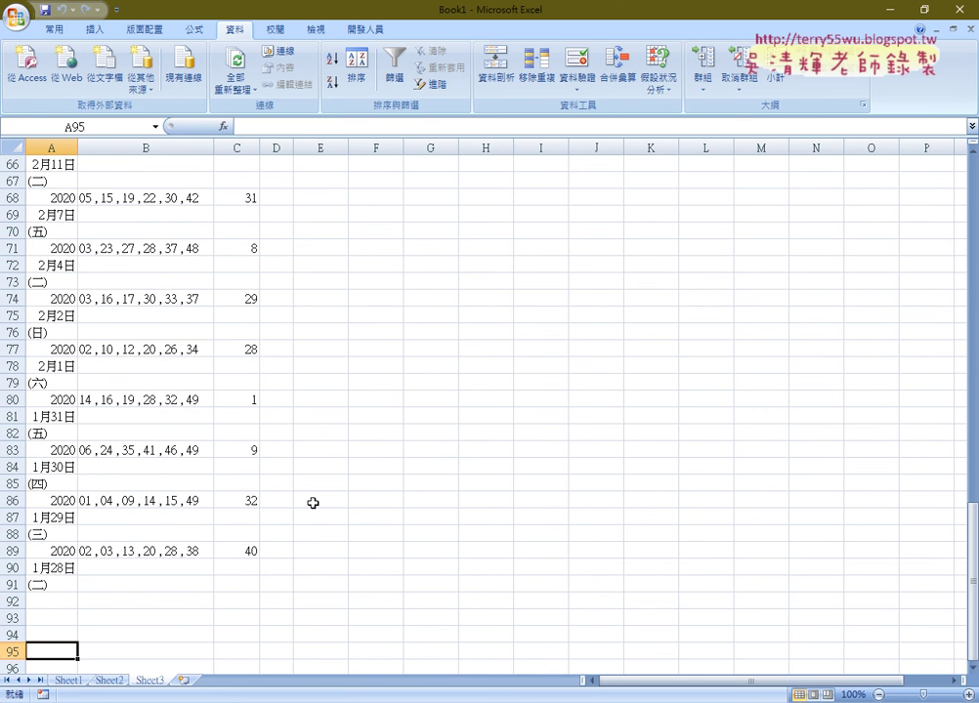
key("Down")
key("Down")
key("Down")
key("Down")
key("Down")
key("Down")
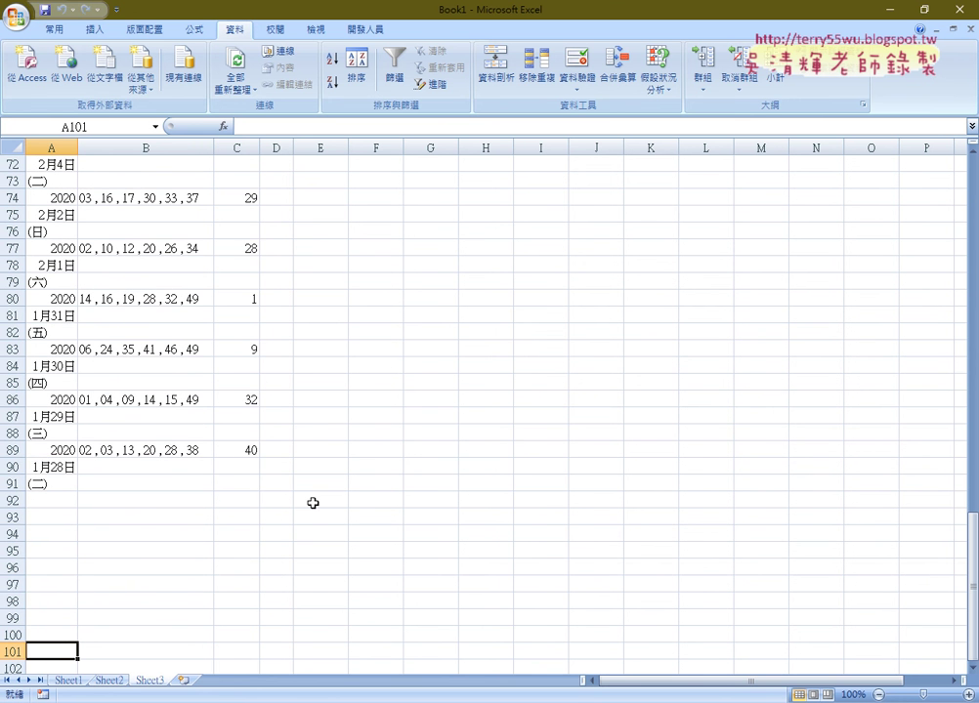
left_click_drag(972, 586, 972, 235)
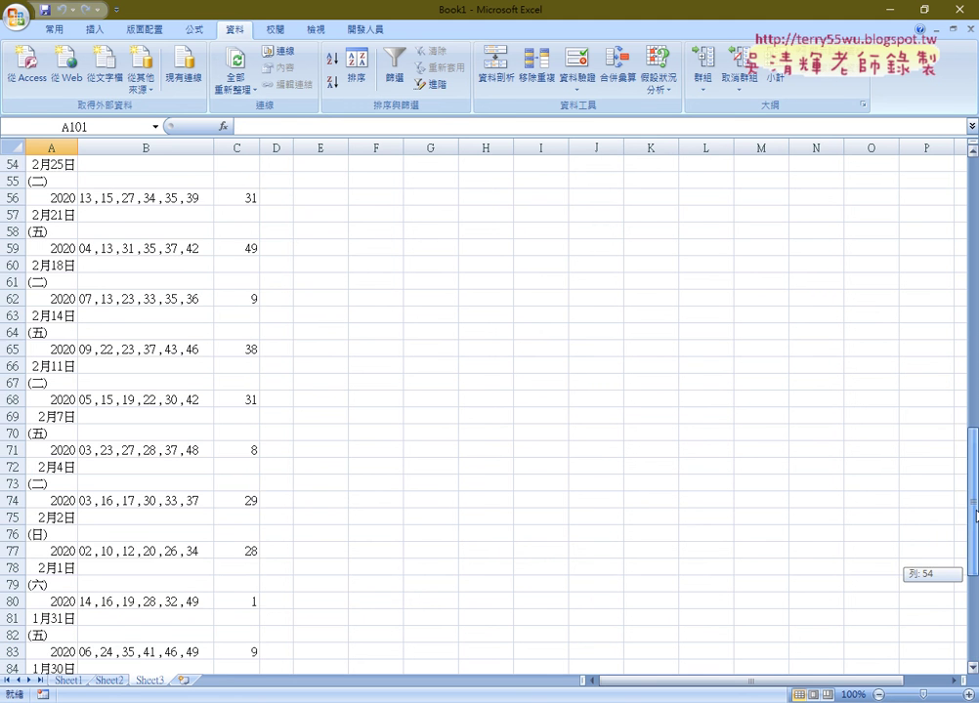
left_click(13, 197)
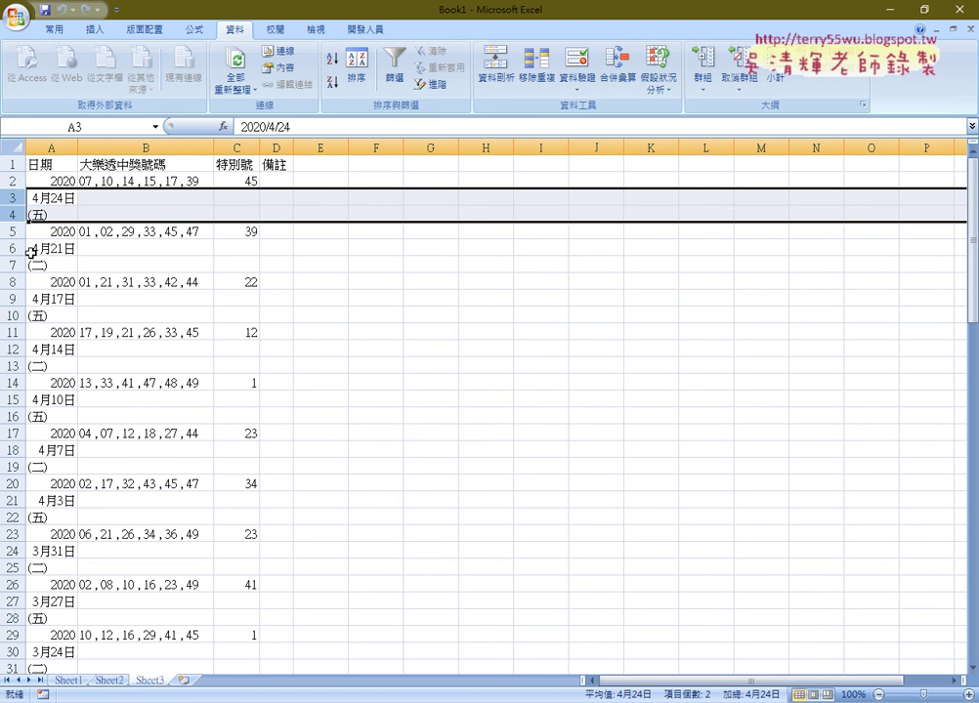
left_click(13, 249)
left_click_drag(12, 248, 14, 271)
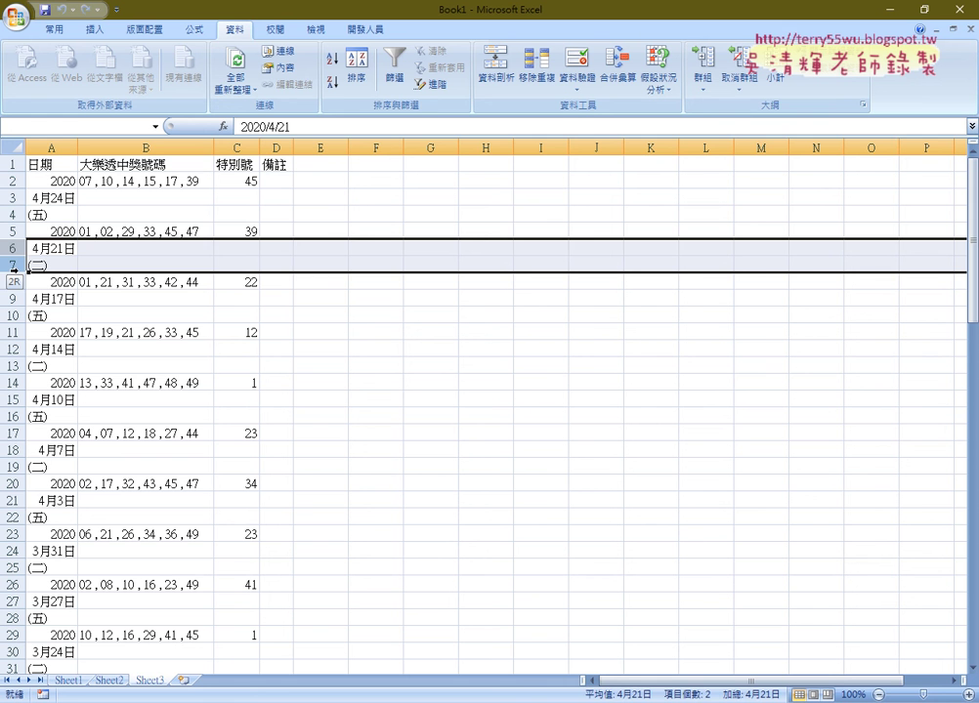
Compare the year stored in A2 with the full dates in A3 and A4
left_click(46, 197)
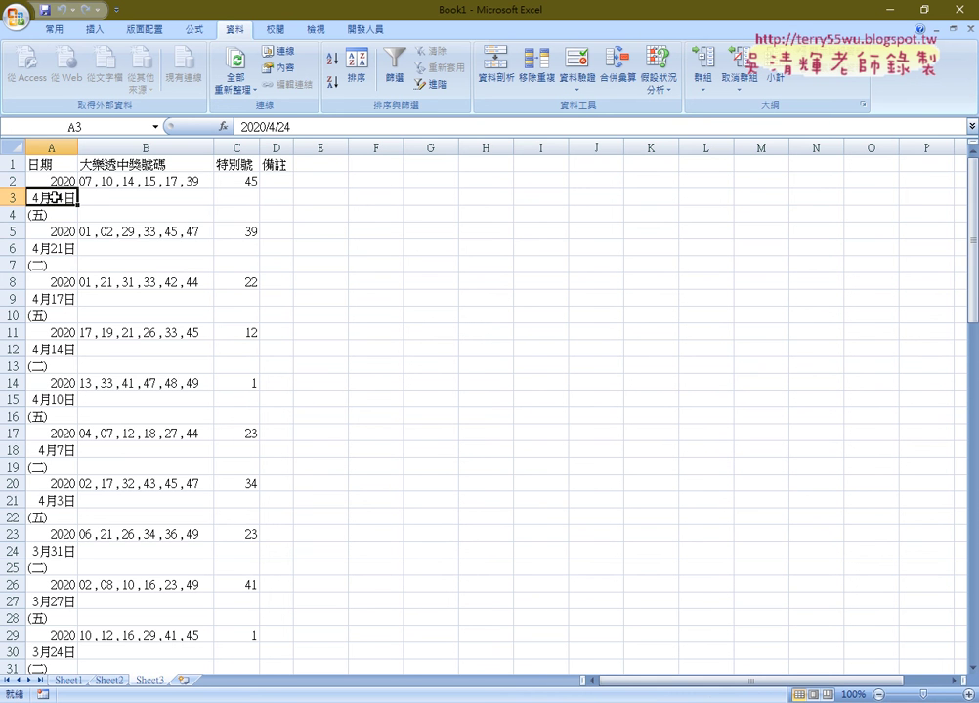
left_click(53, 180)
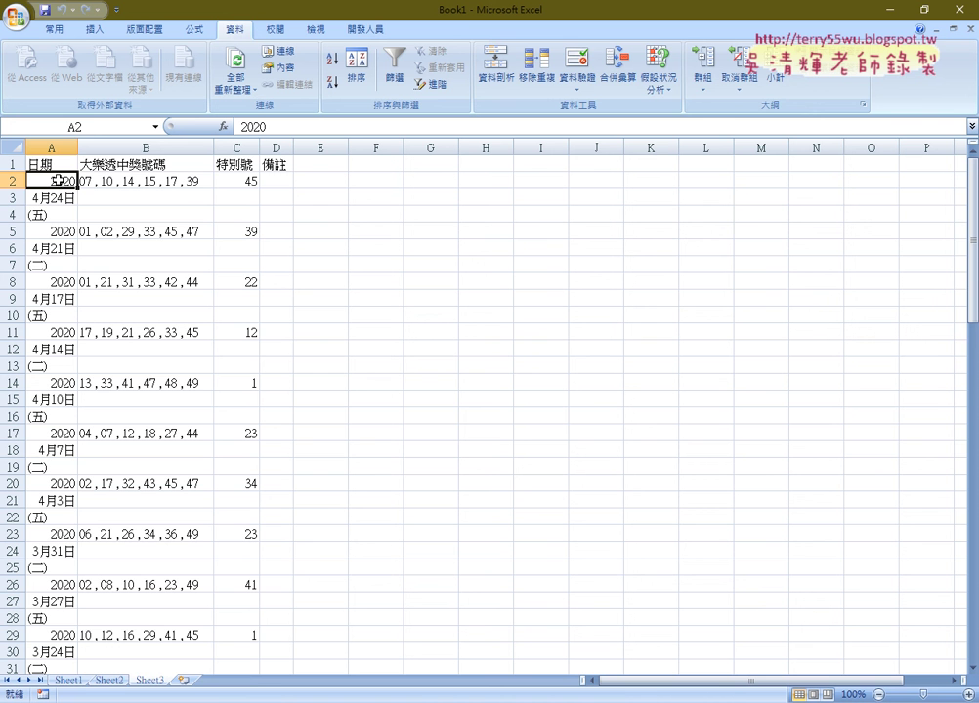
left_click_drag(58, 181, 62, 214)
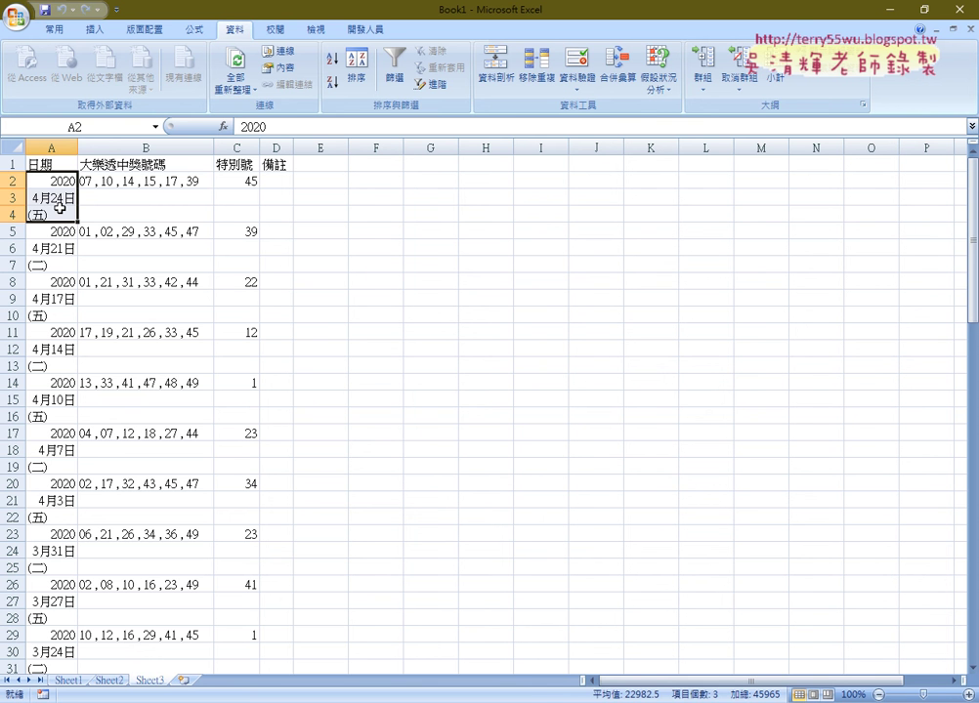
left_click(51, 182)
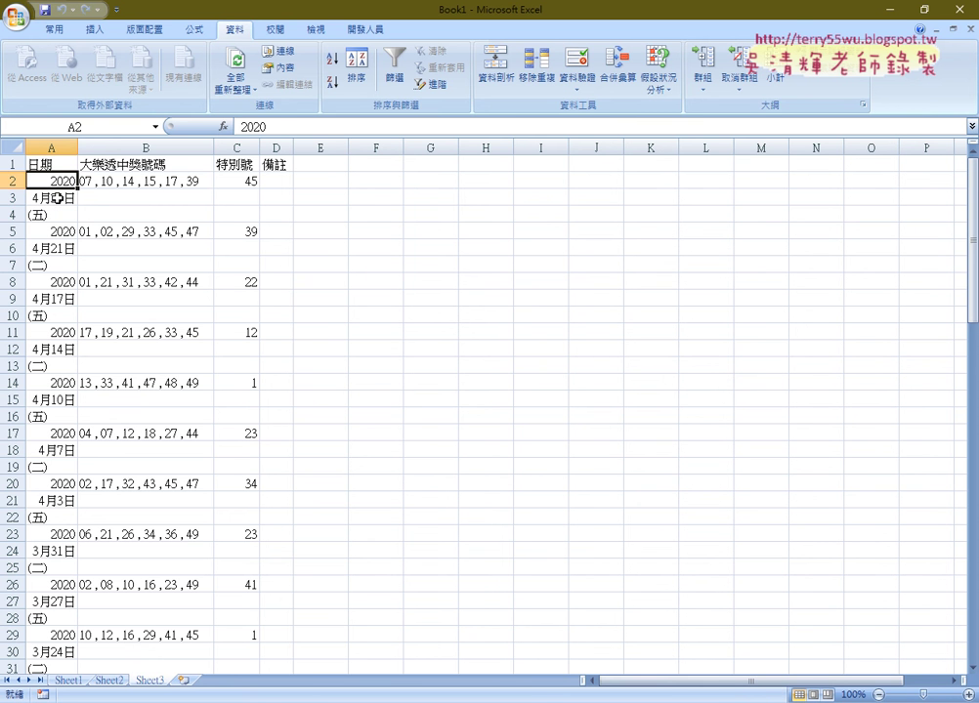
left_click(58, 199)
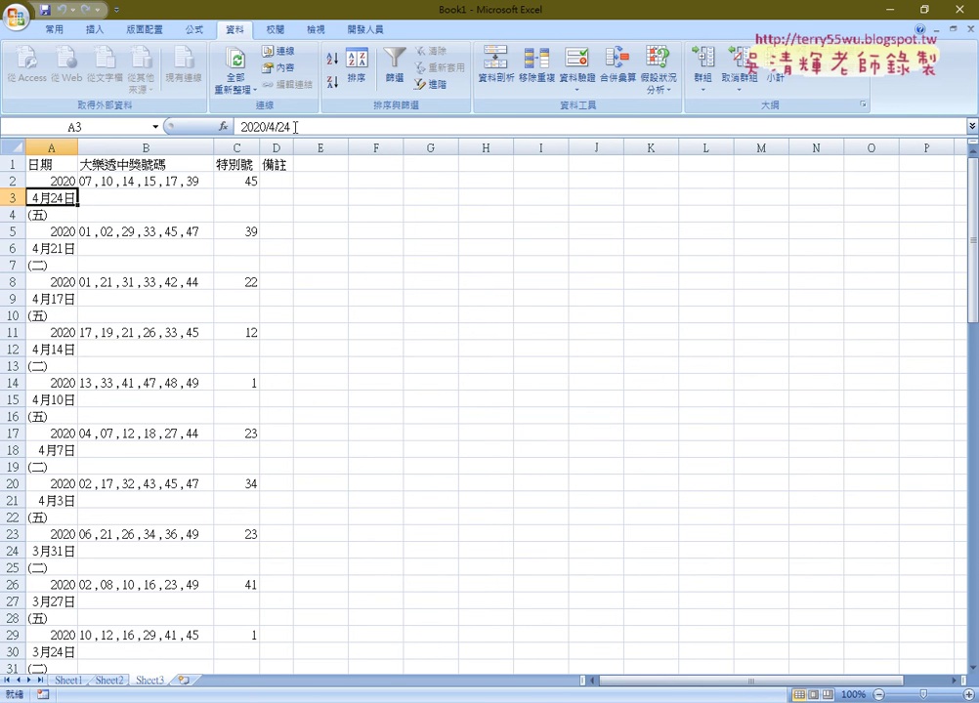
left_click(49, 182)
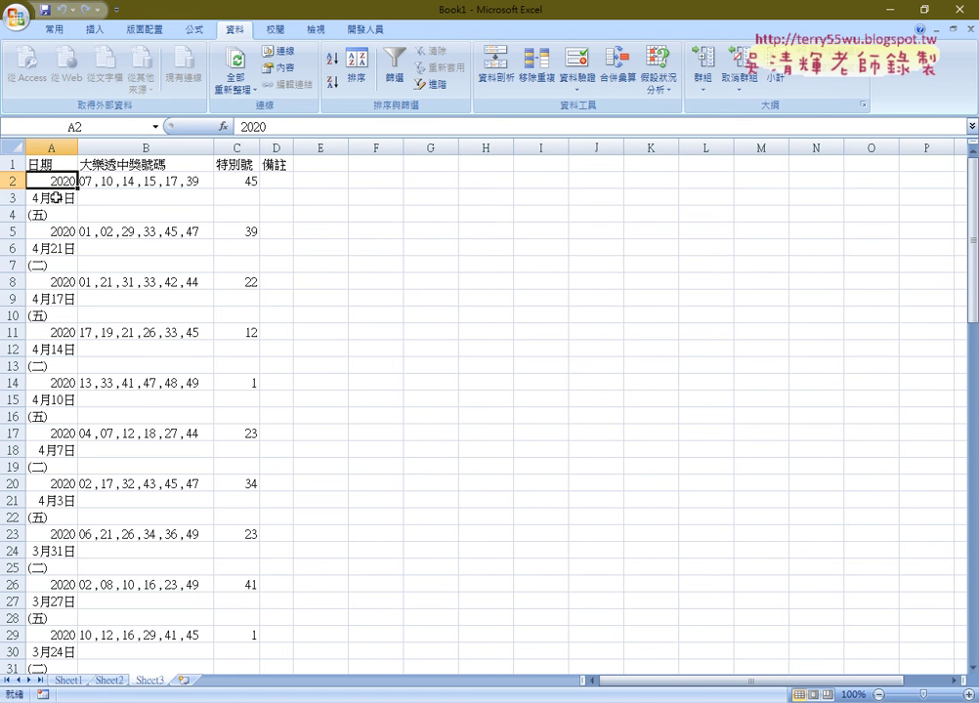
left_click(58, 201)
left_click(55, 181)
left_click_drag(20, 198, 20, 217)
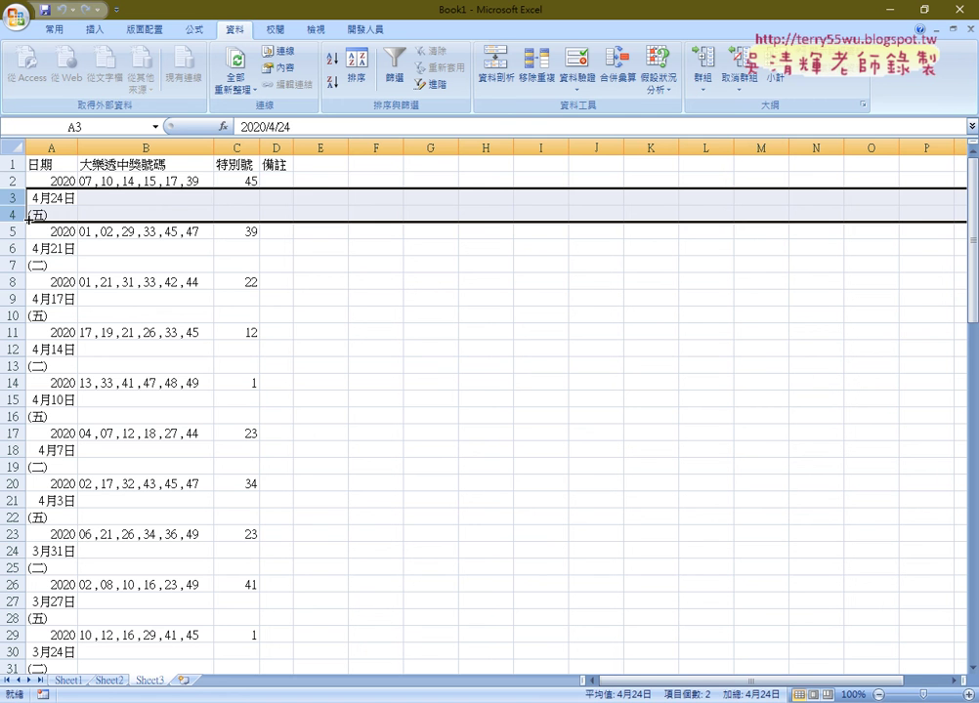
Inspect B2's winning numbers, select the notes column and columns A–C, then return to Chrome
left_click(137, 183)
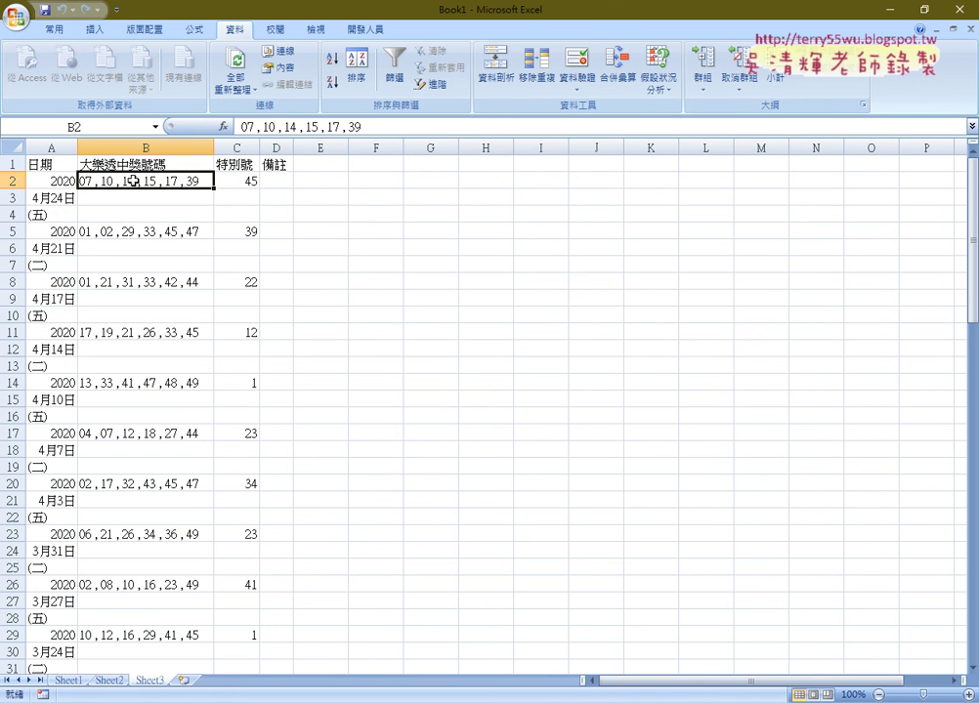
left_click(275, 147)
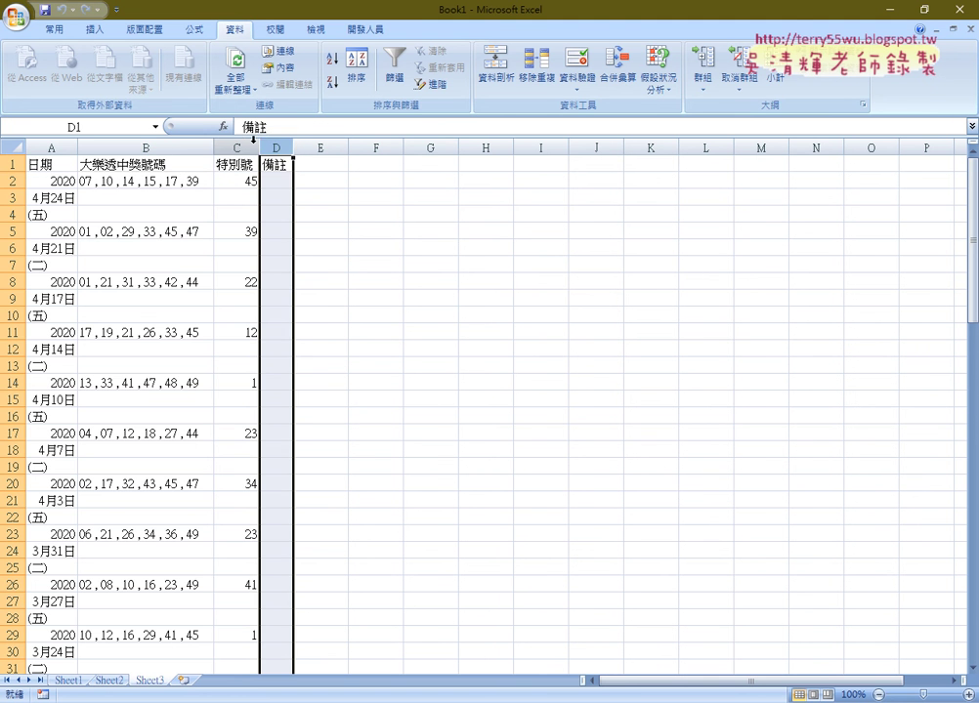
left_click_drag(254, 142, 33, 174)
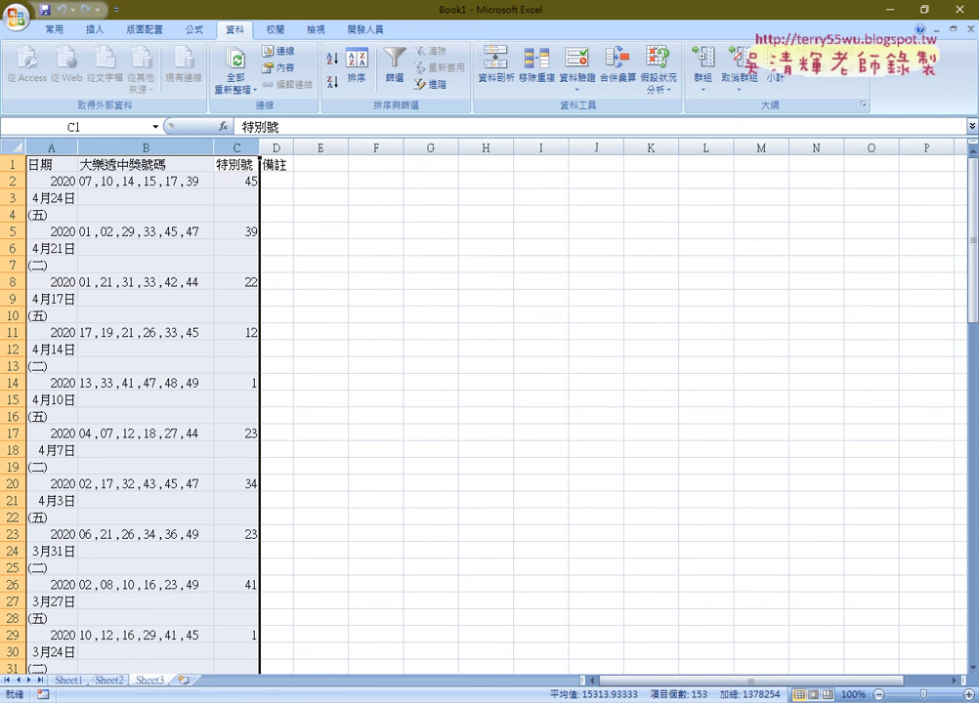
key("alt+Tab")
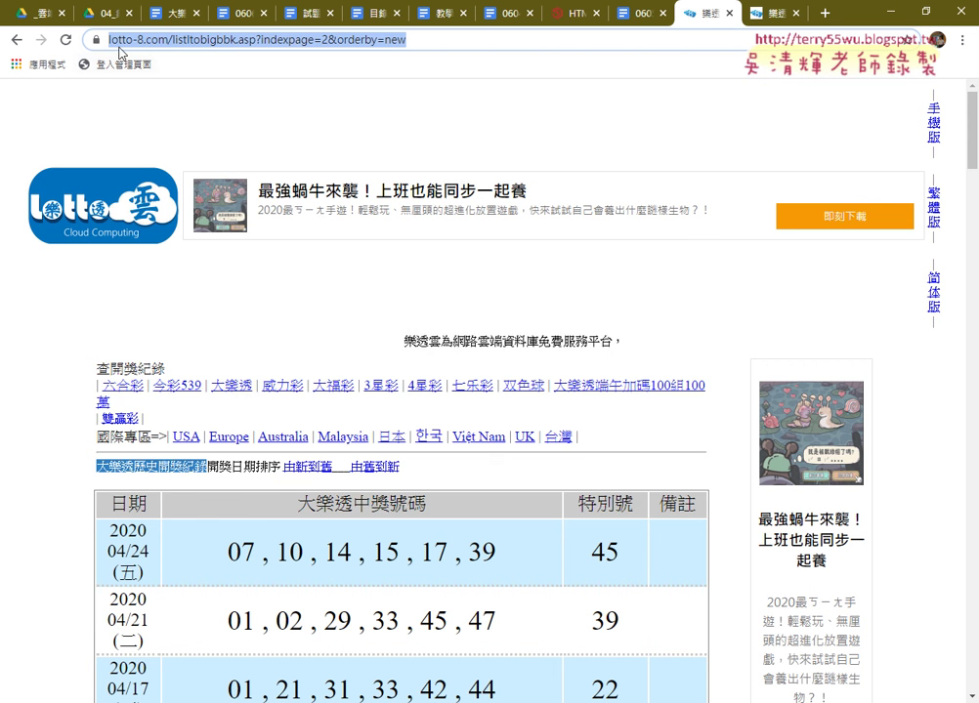
In Google Drive, go into the _雲端白板 folder and open the 0606_大樂透歷史資料下載 document
left_click(41, 15)
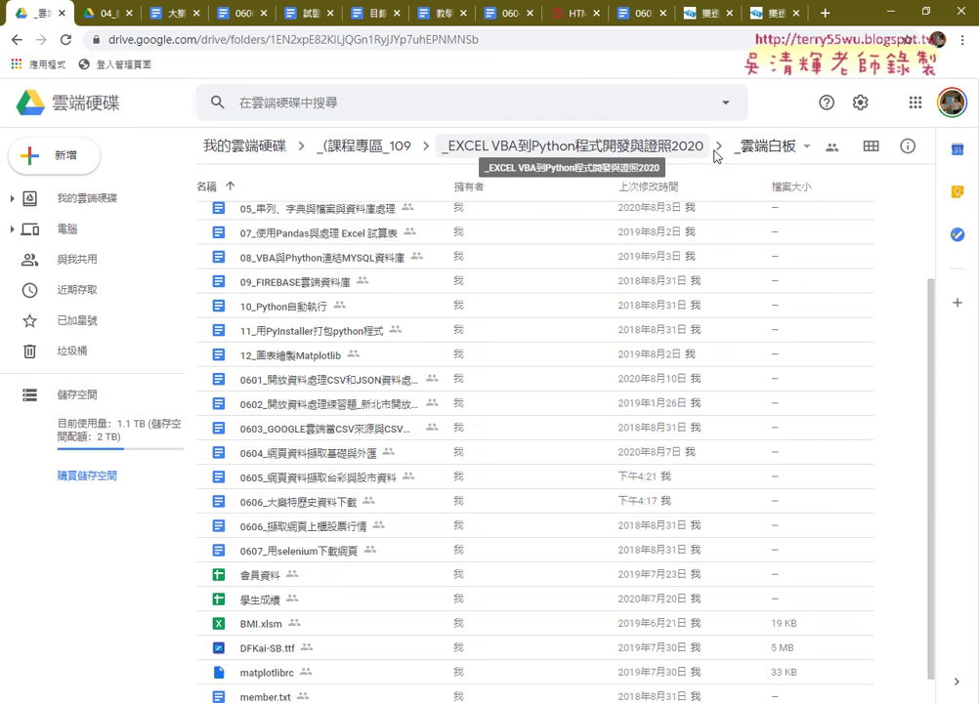
left_click(749, 151)
left_click(652, 152)
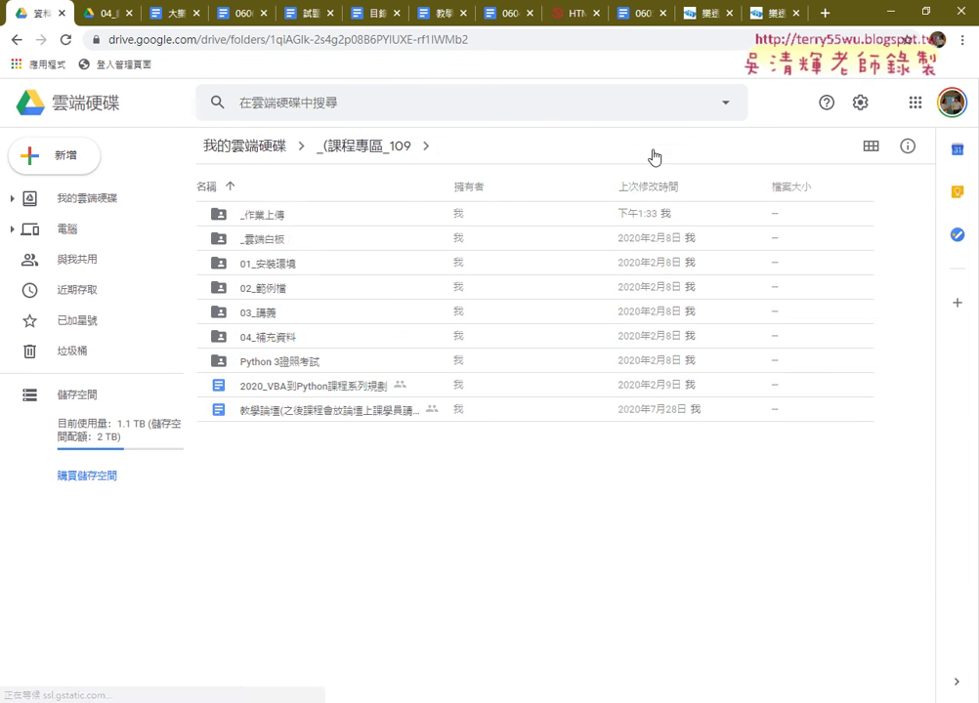
double_click(303, 242)
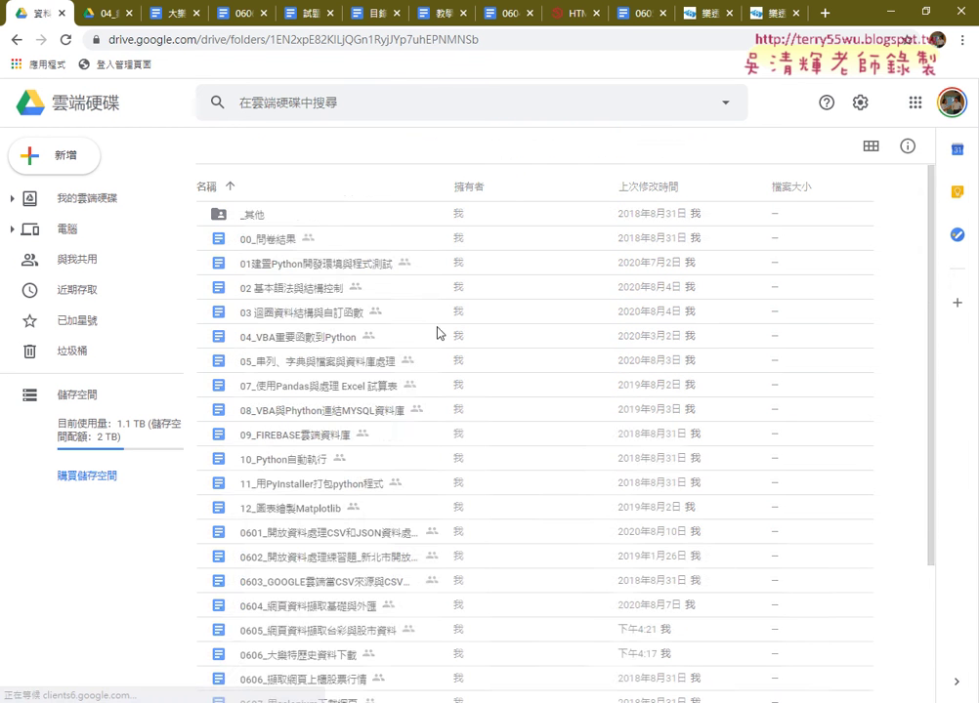
scroll(439, 337, "down", 5)
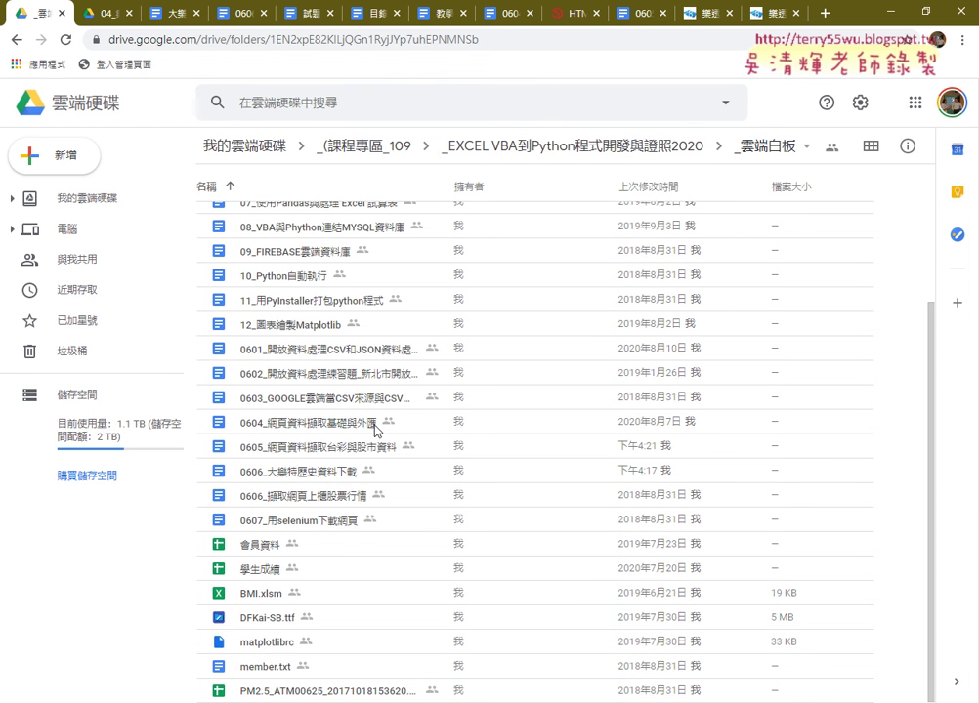
left_click(264, 472)
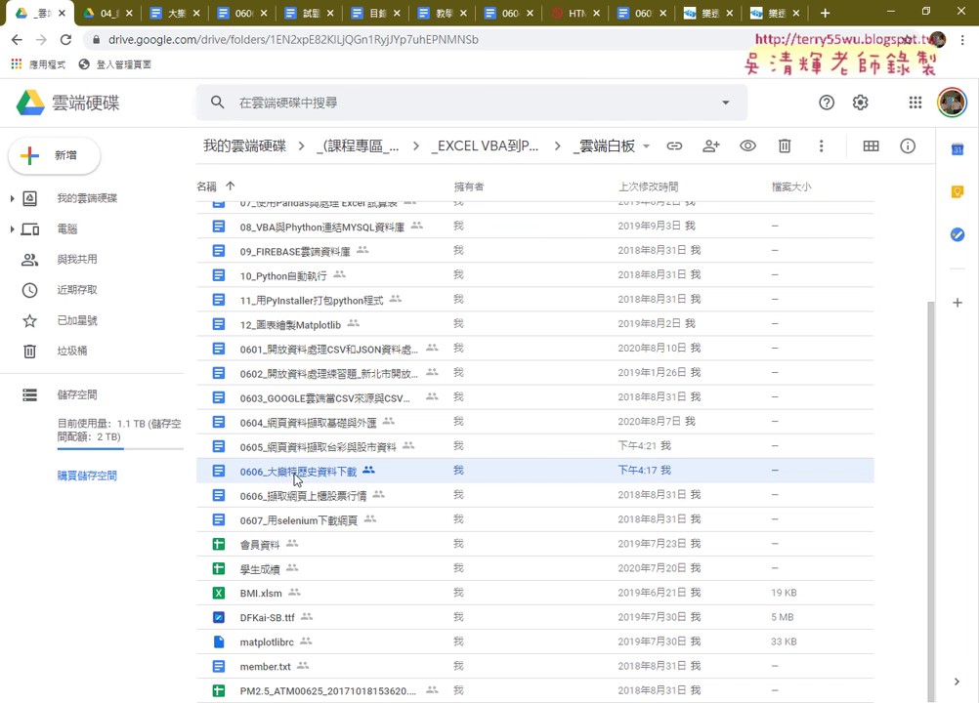
double_click(303, 474)
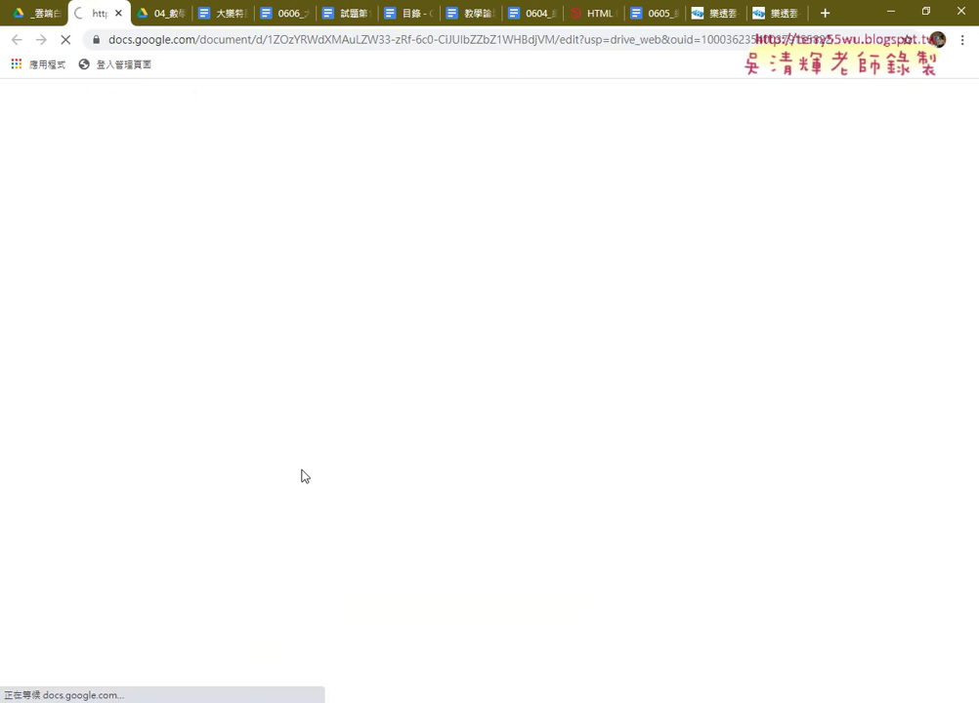